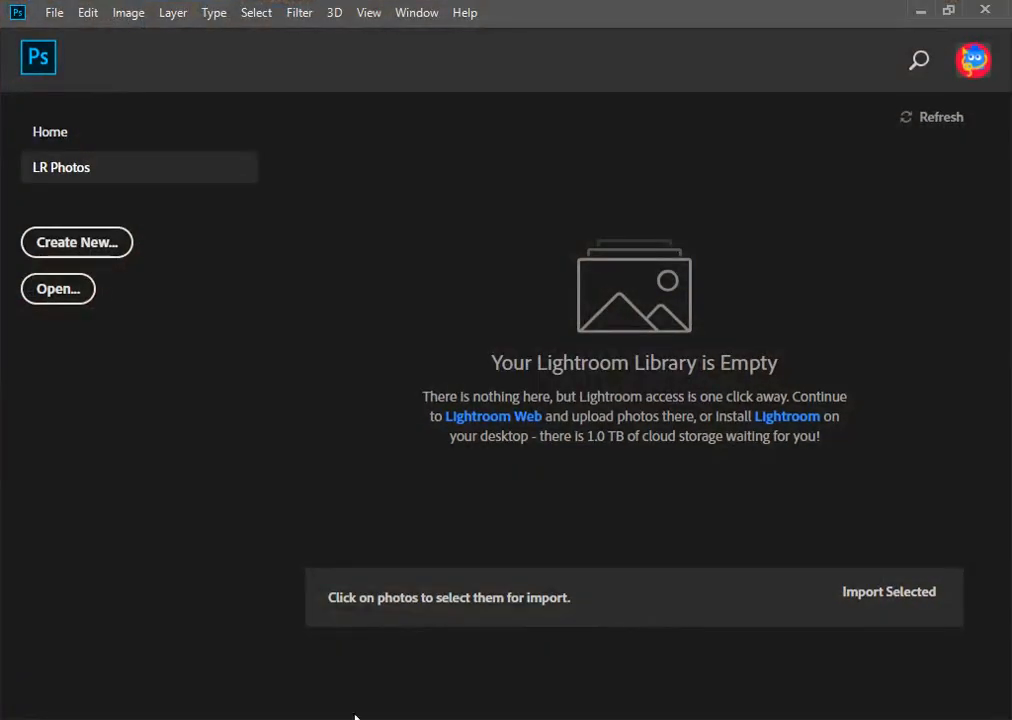
Step: Create a new A4 document in landscape orientation, 297 x 210 mm at 300 pixels/inch, with a white background
left_click(75, 244)
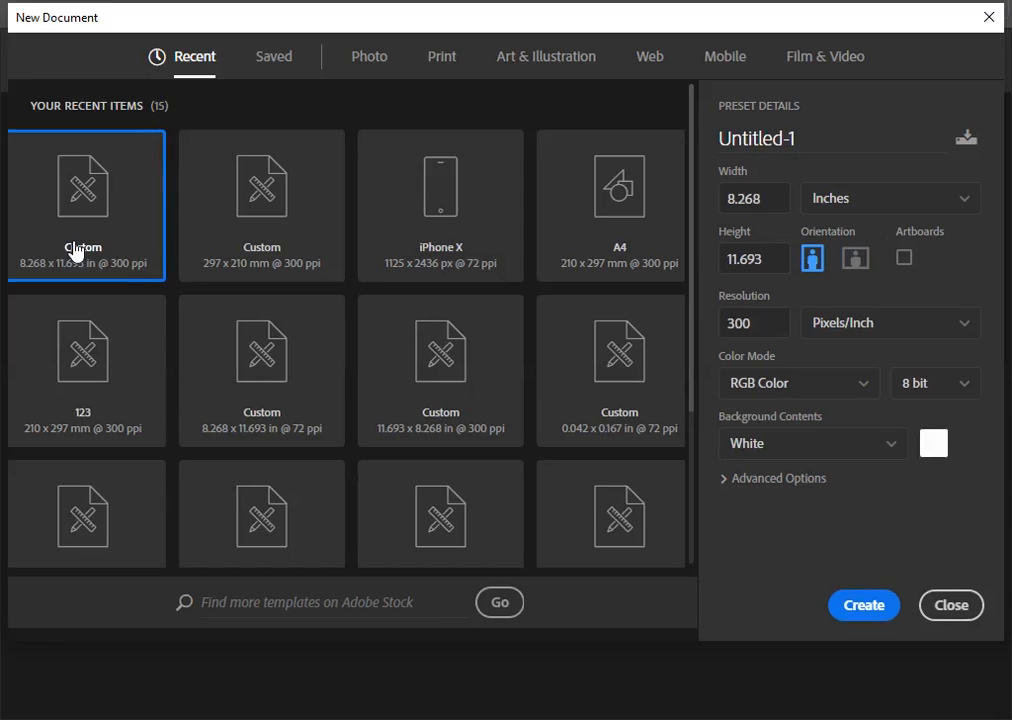
left_click(625, 228)
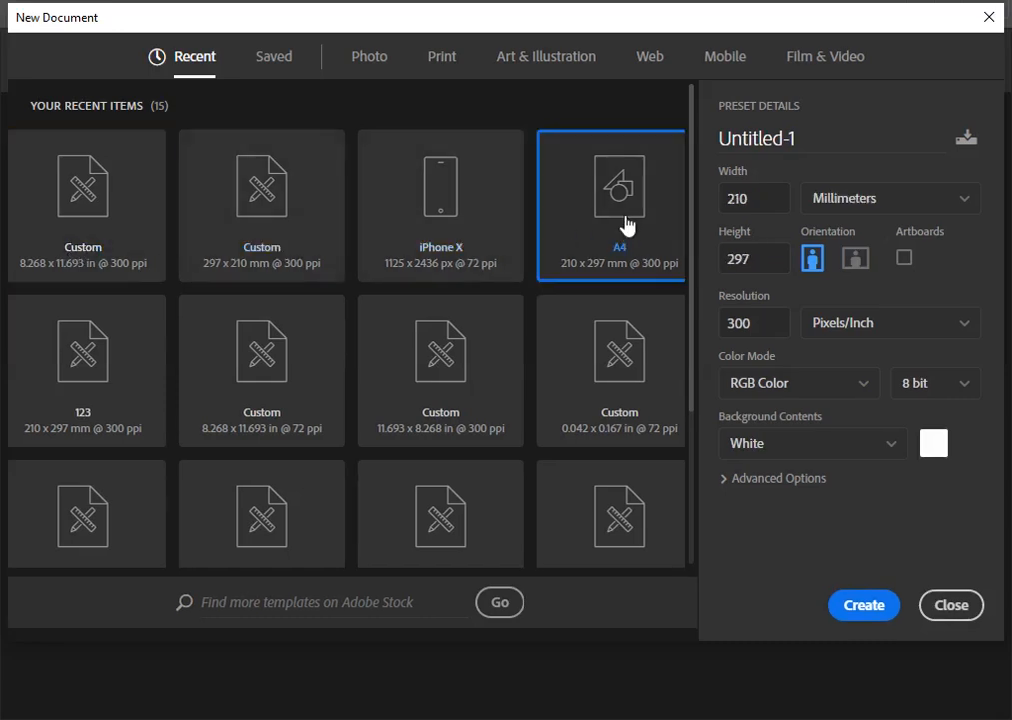
left_click(855, 259)
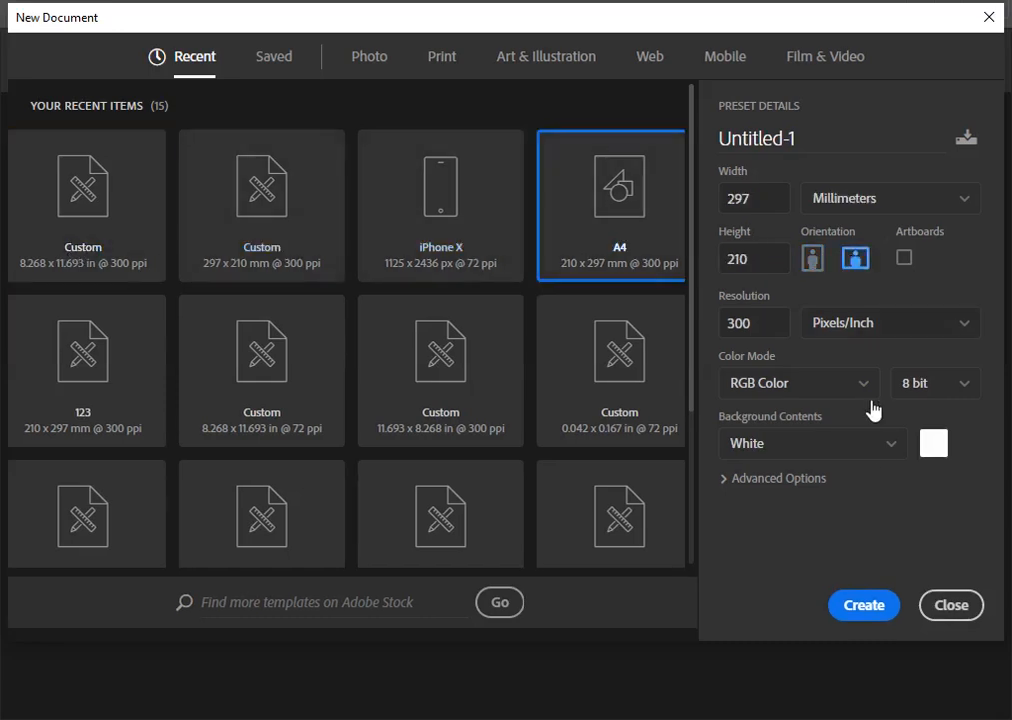
left_click(866, 612)
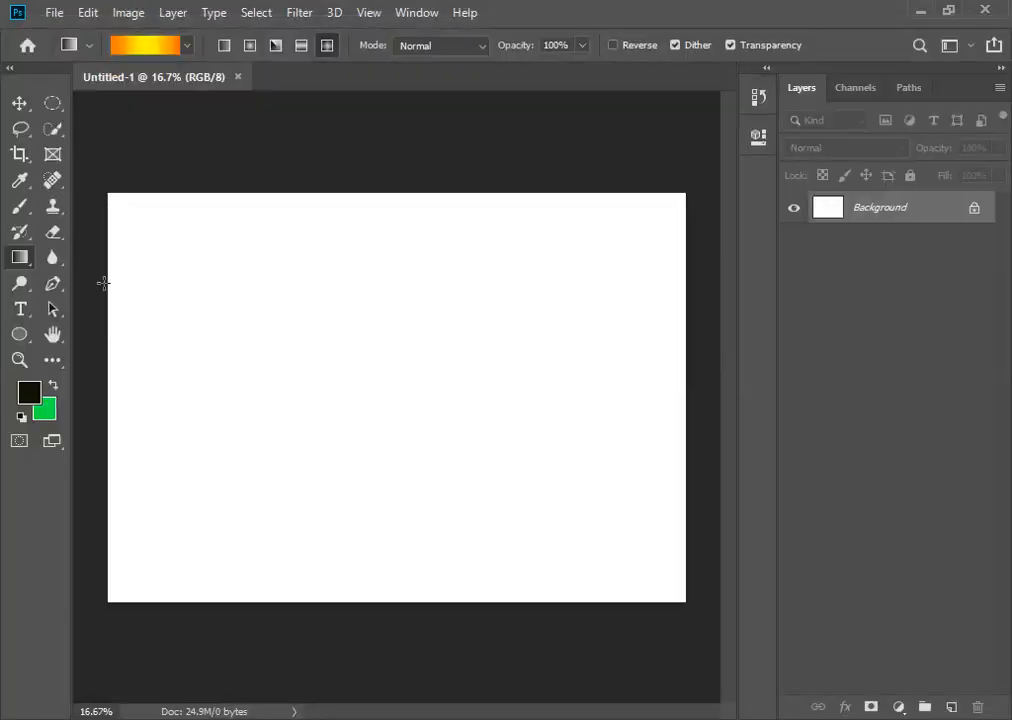
Step: With the Gradient Tool and the black-to-green foreground-to-background preset, draw diamond gradients inward from the canvas's left, right, bottom and top edges
right_click(30, 263)
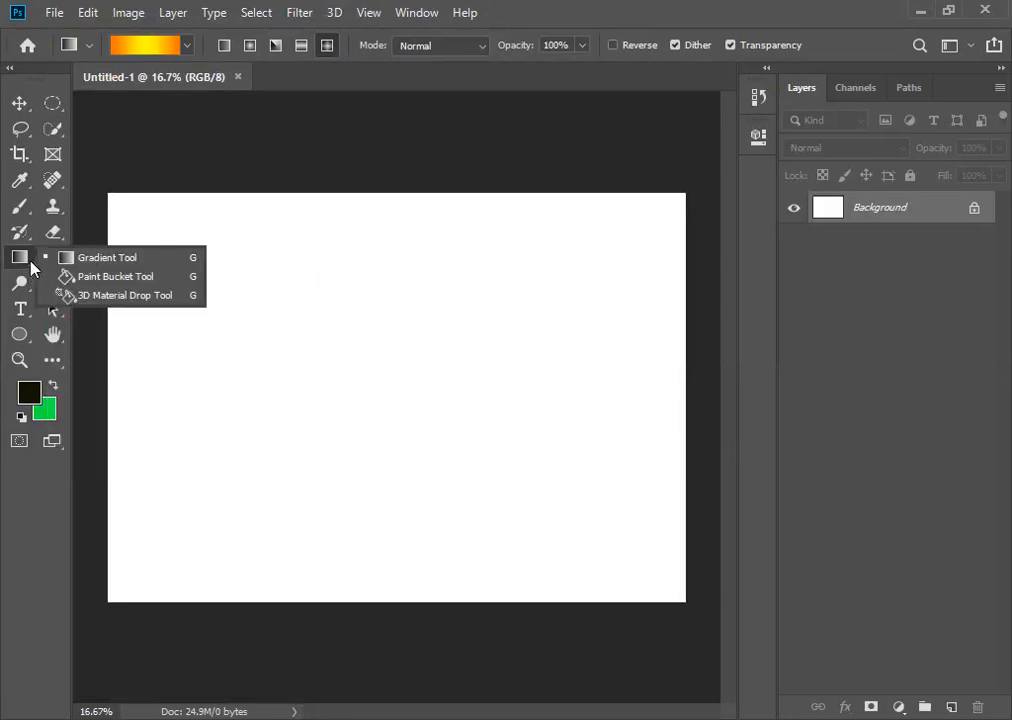
left_click(111, 262)
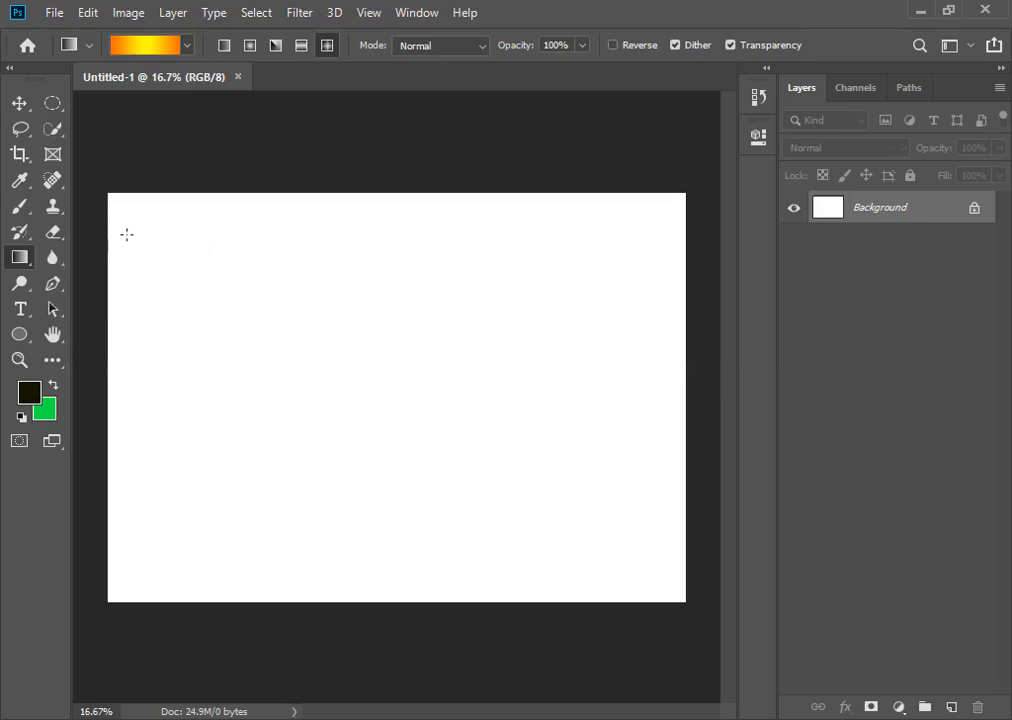
left_click(185, 45)
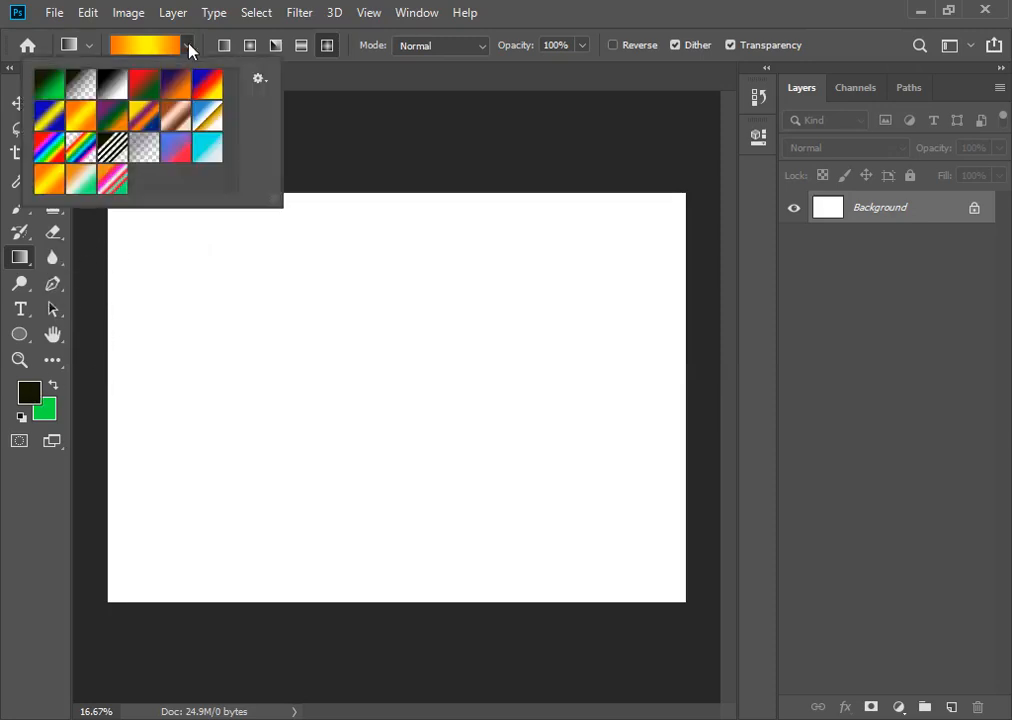
left_click(50, 92)
left_click_drag(123, 354, 592, 344)
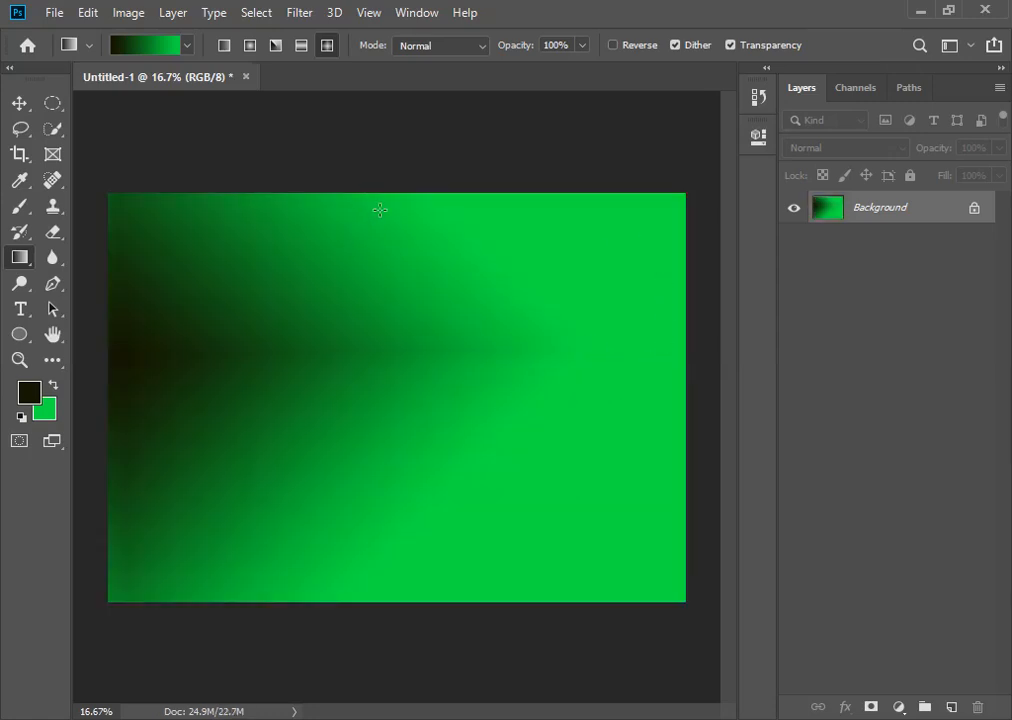
left_click_drag(672, 338, 375, 346)
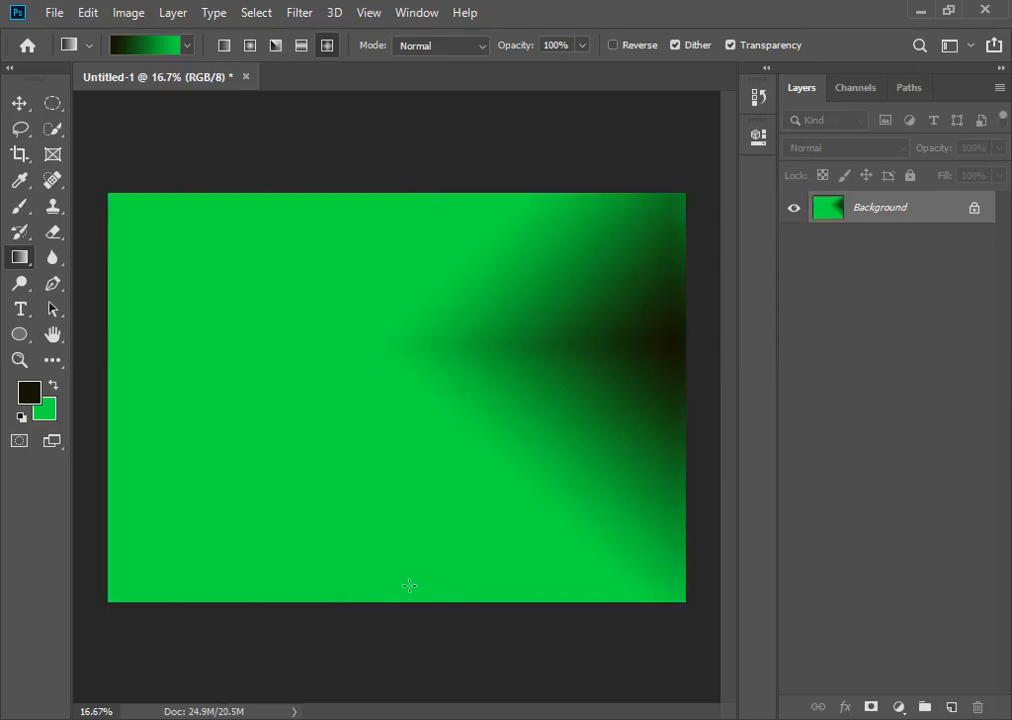
left_click_drag(409, 585, 398, 391)
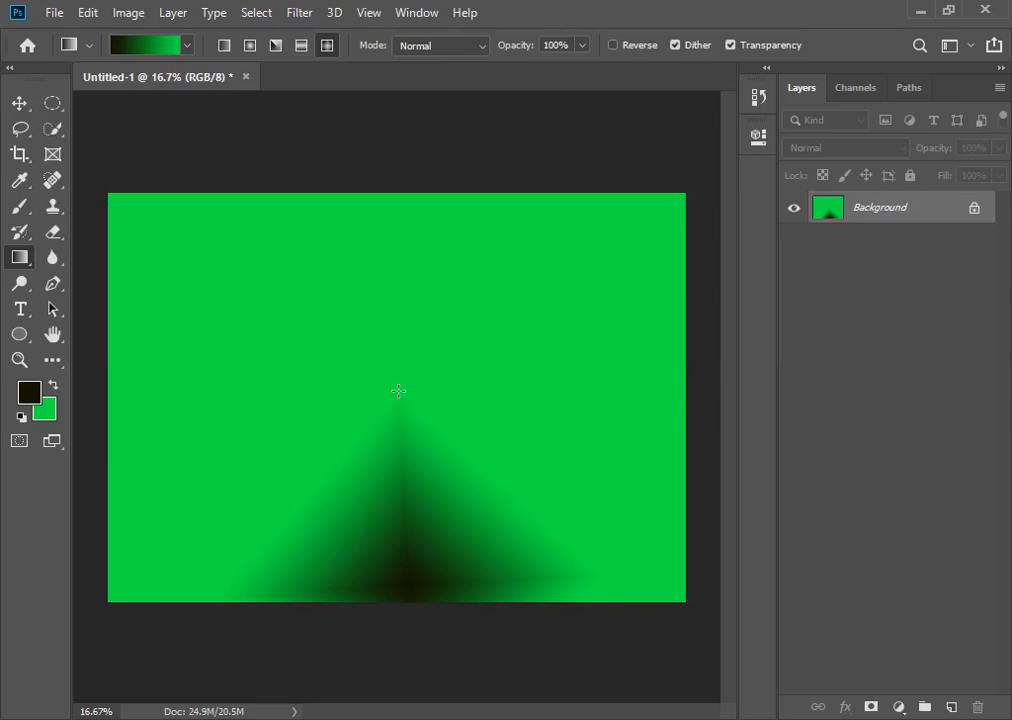
left_click_drag(405, 207, 401, 519)
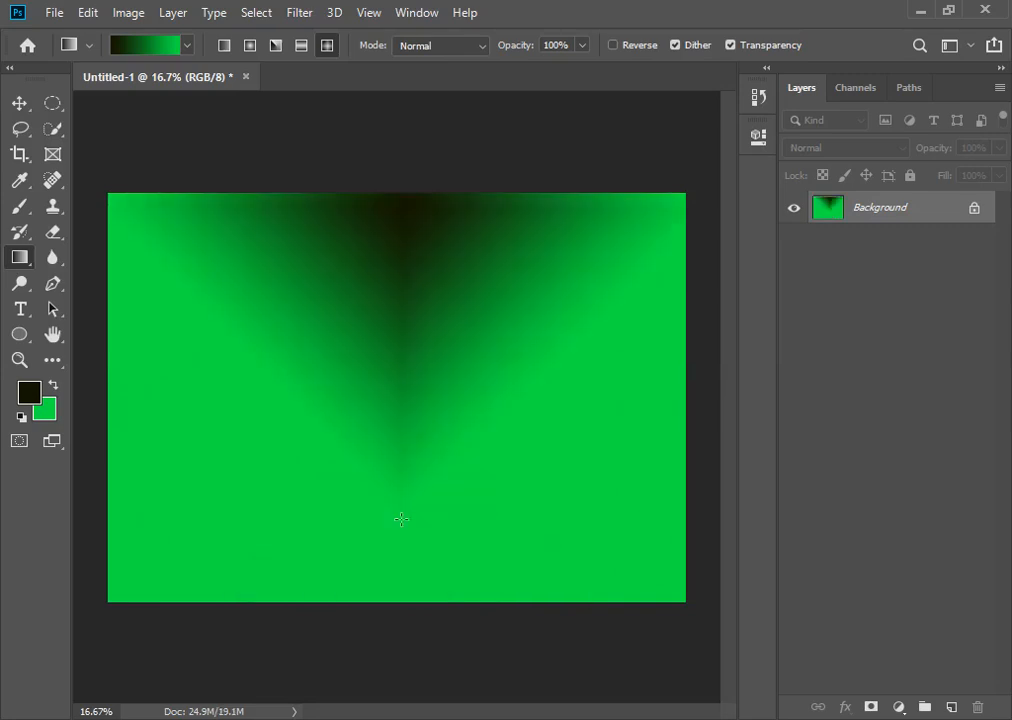
Step: Choose the Blue, Red, Yellow gradient preset and draw diamond gradients inward from the canvas's left and right edges
left_click(186, 45)
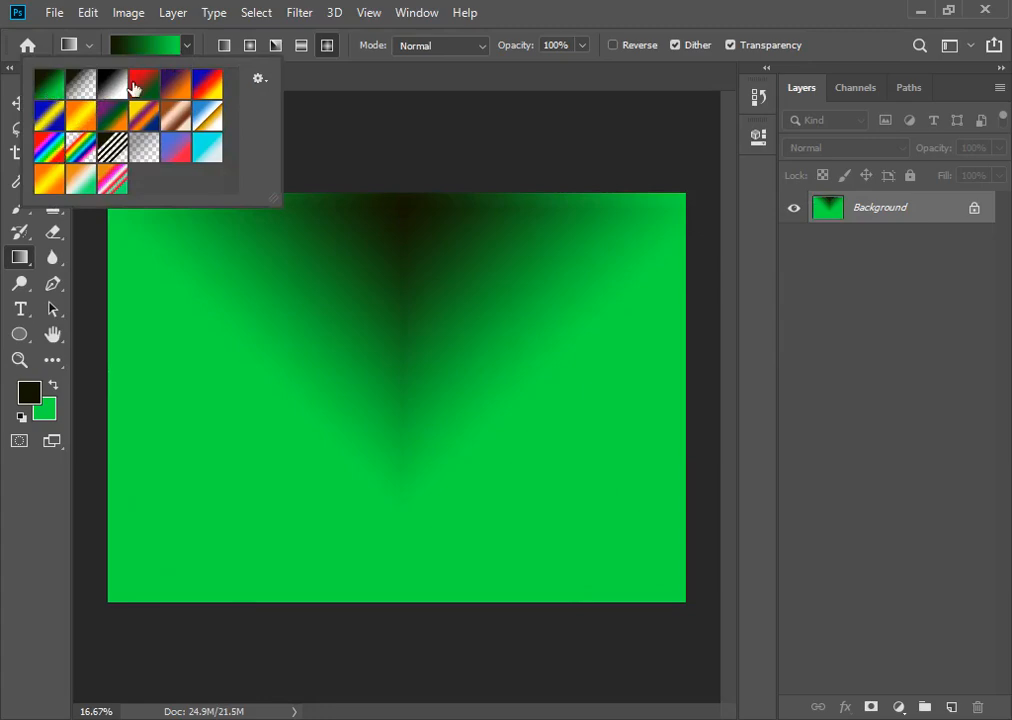
left_click(201, 88)
left_click(120, 371)
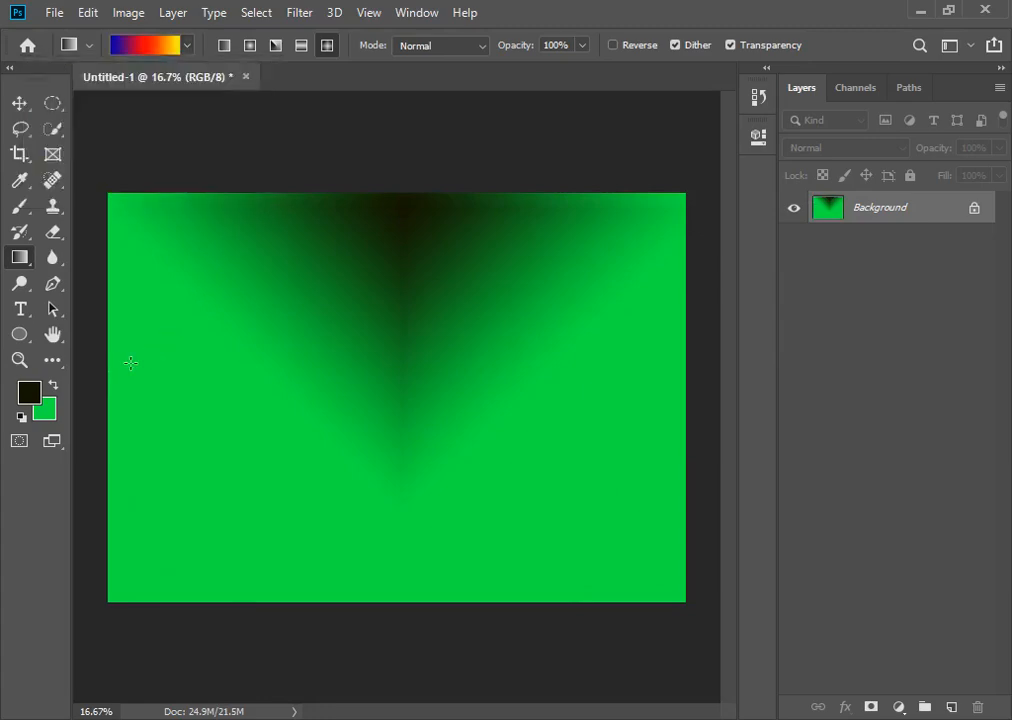
left_click_drag(118, 364, 360, 375)
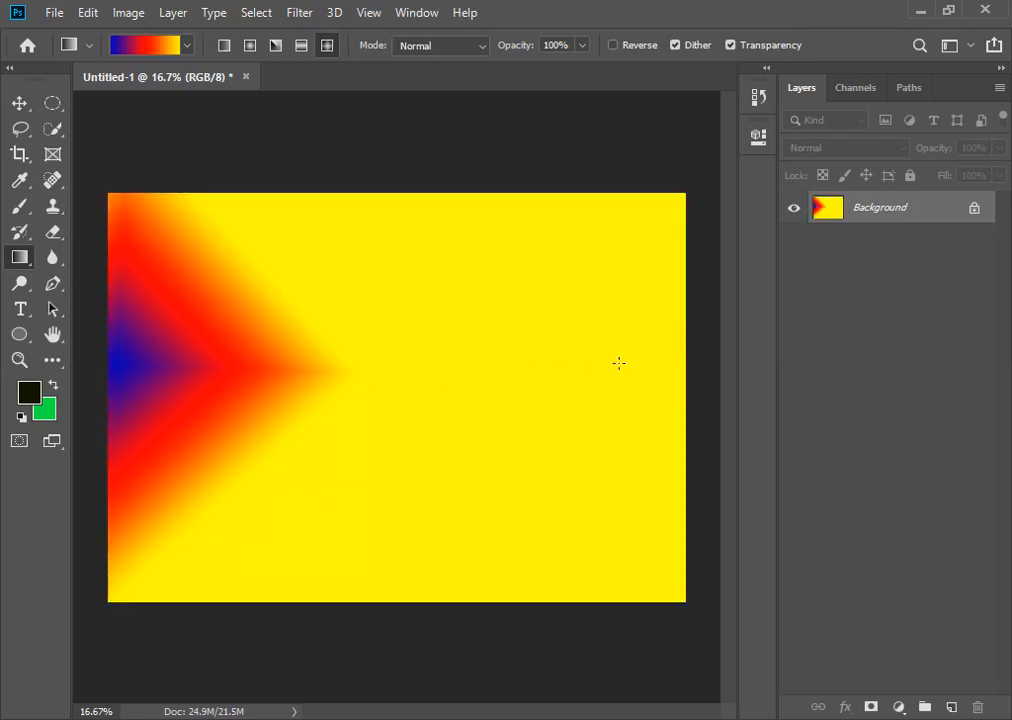
left_click_drag(670, 378, 423, 372)
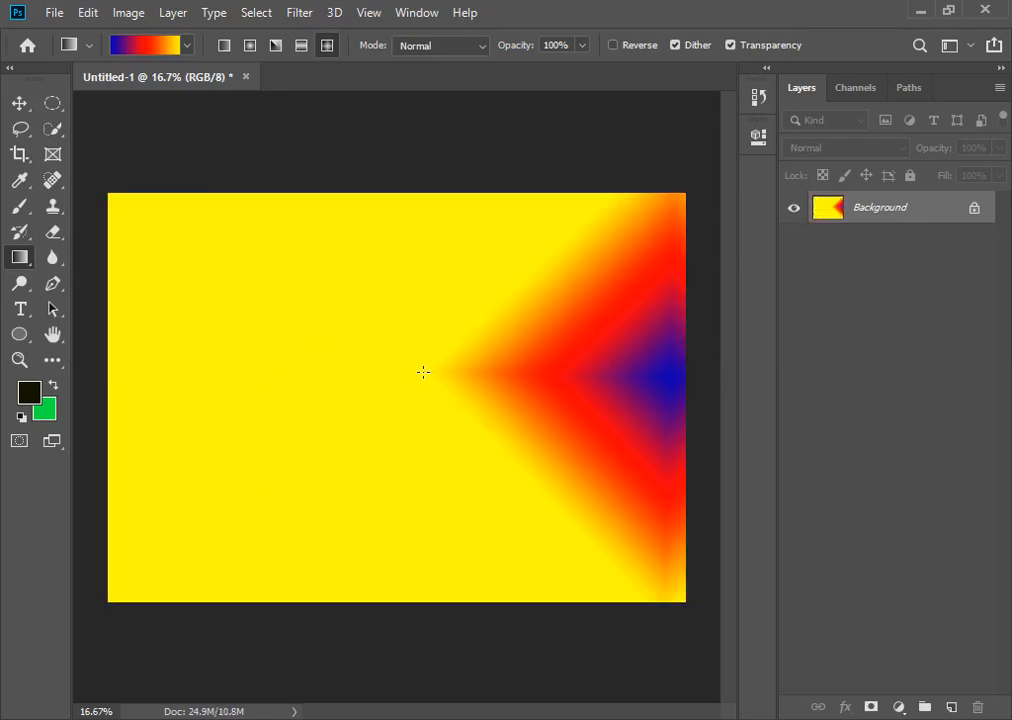
Step: Switch to the linear gradient style and draw gradients across the canvas from its left, top and right edges
left_click(224, 46)
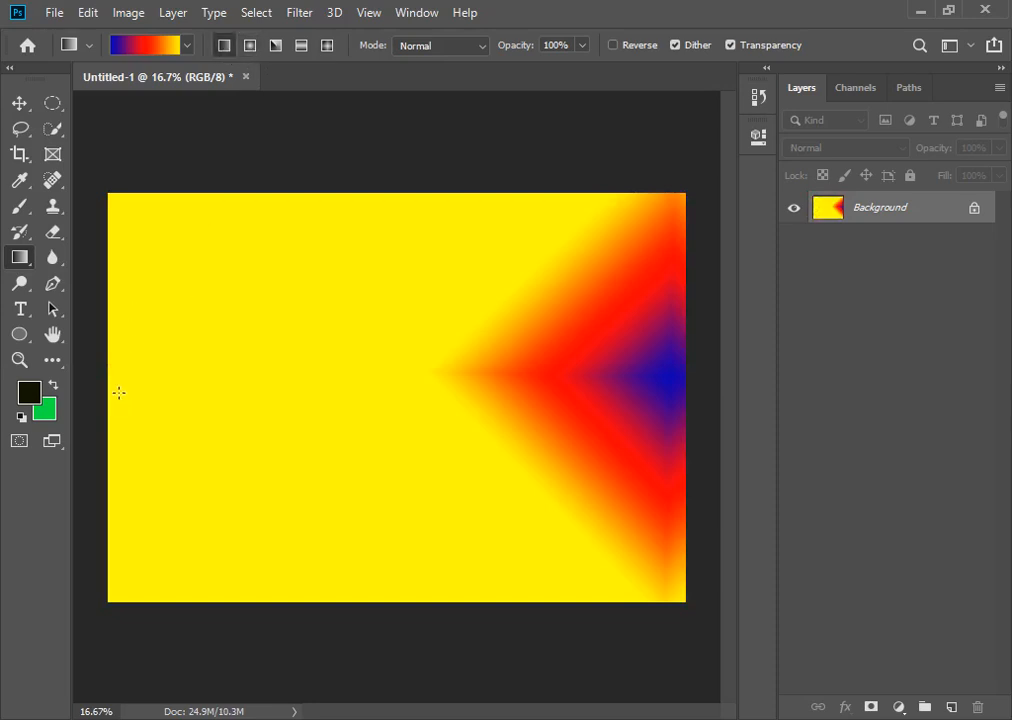
left_click_drag(127, 393, 436, 406)
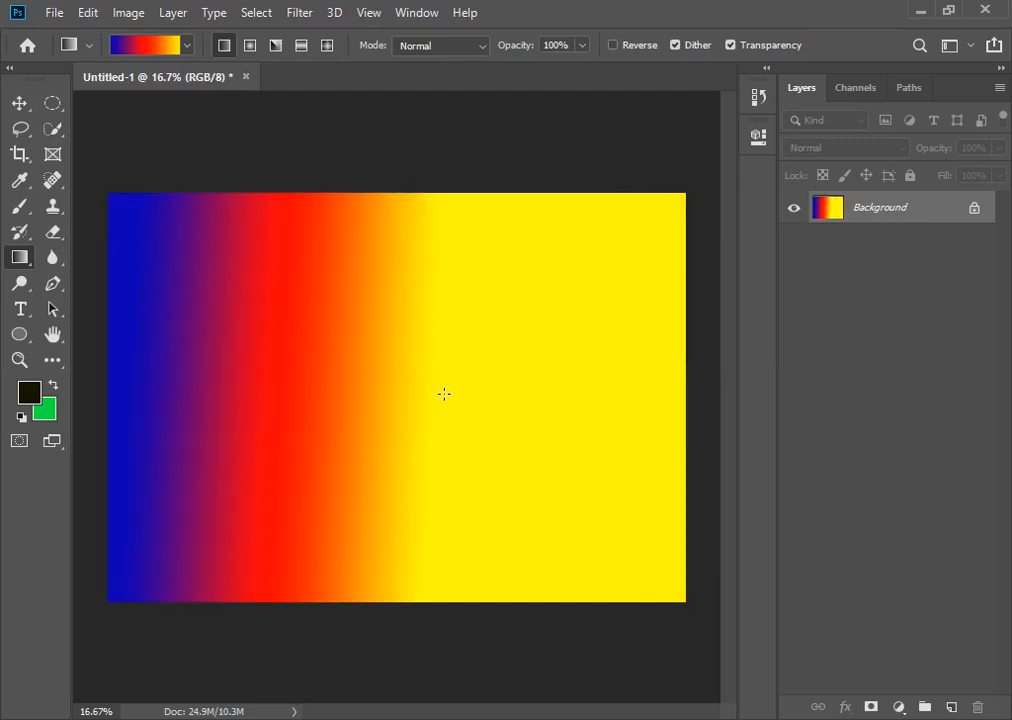
left_click_drag(402, 204, 409, 531)
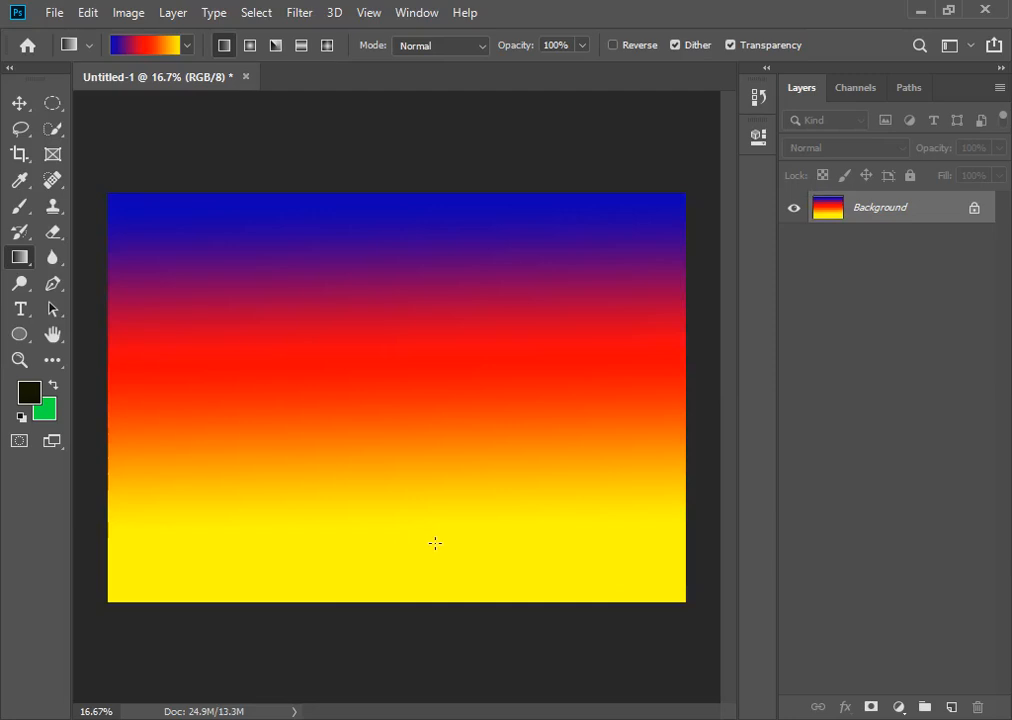
left_click_drag(675, 358, 339, 375)
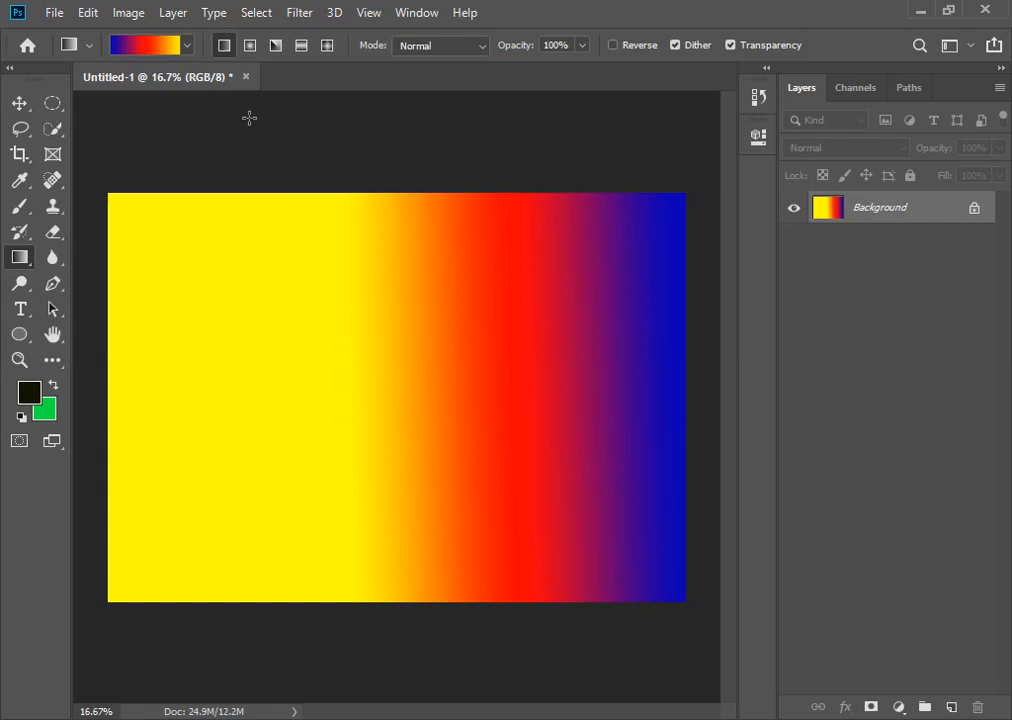
Step: Switch to the angle gradient style and draw several gradients centred at different points of the canvas
left_click(187, 46)
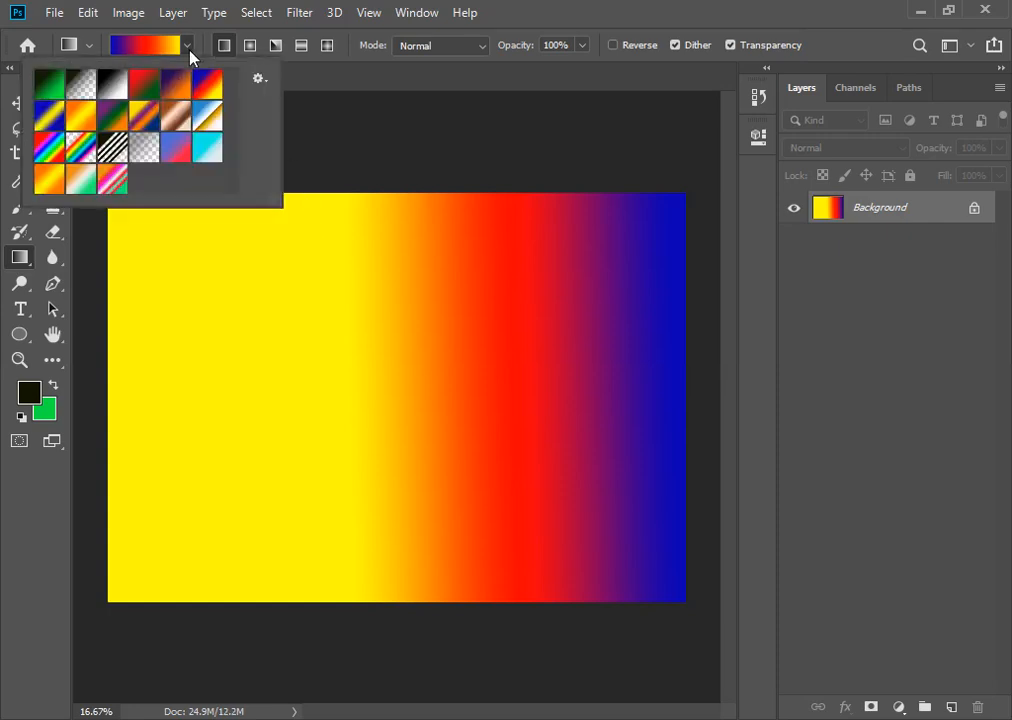
left_click(276, 46)
left_click_drag(115, 368, 377, 375)
left_click_drag(357, 282, 367, 357)
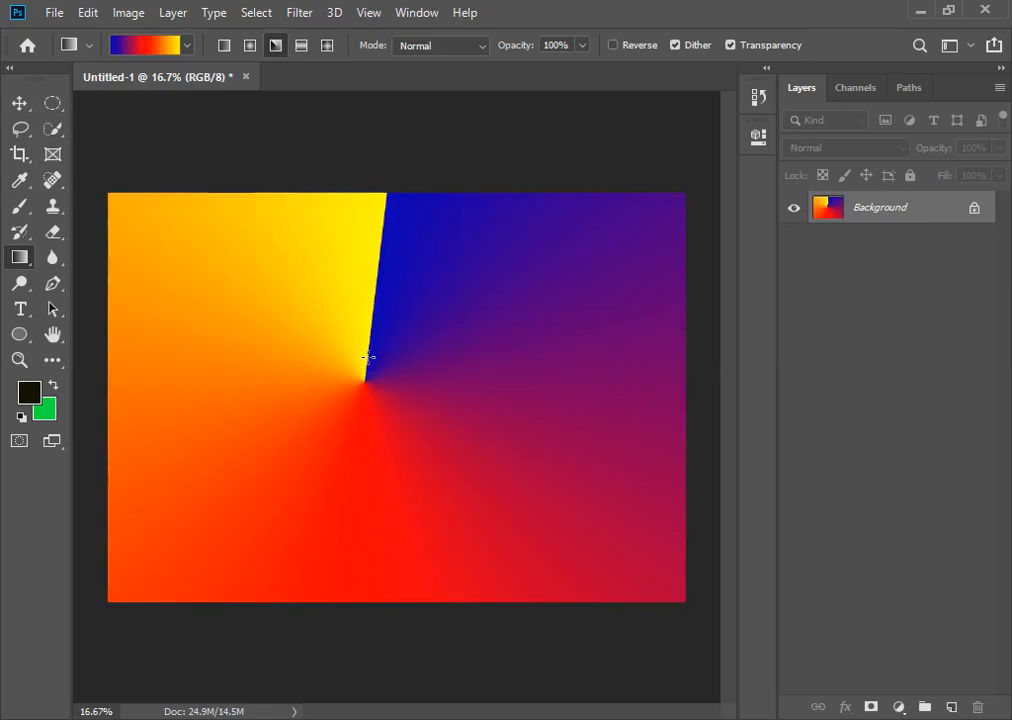
left_click_drag(463, 371, 418, 396)
left_click_drag(221, 354, 282, 405)
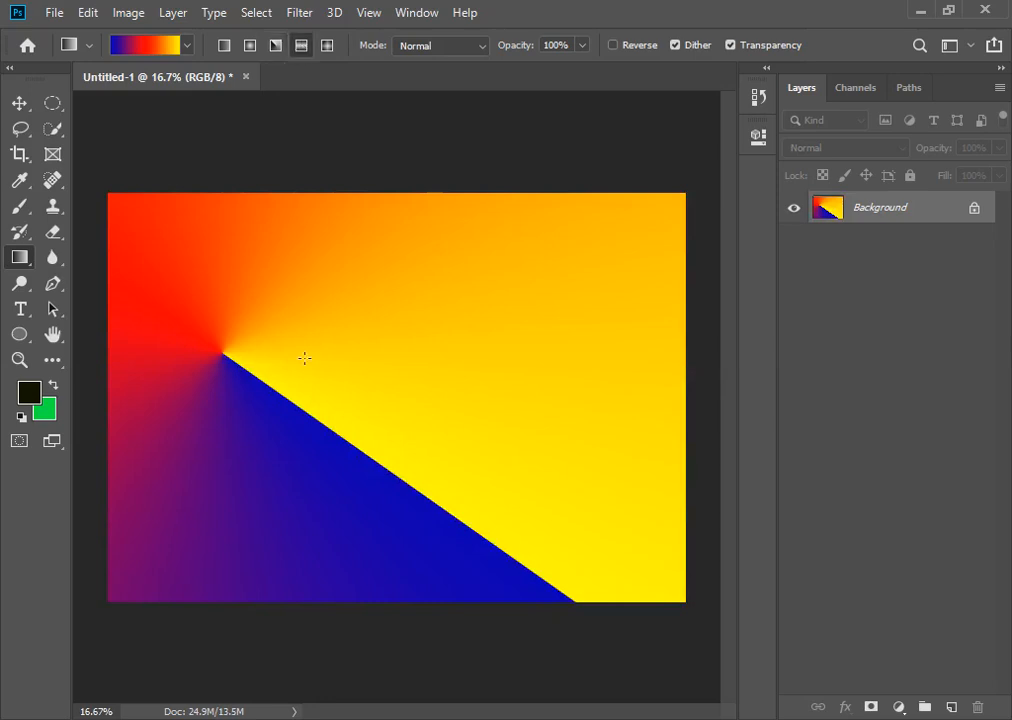
Step: Use the reflected gradient style to draw several narrow slanted bands at different places on the canvas
left_click_drag(327, 362, 367, 355)
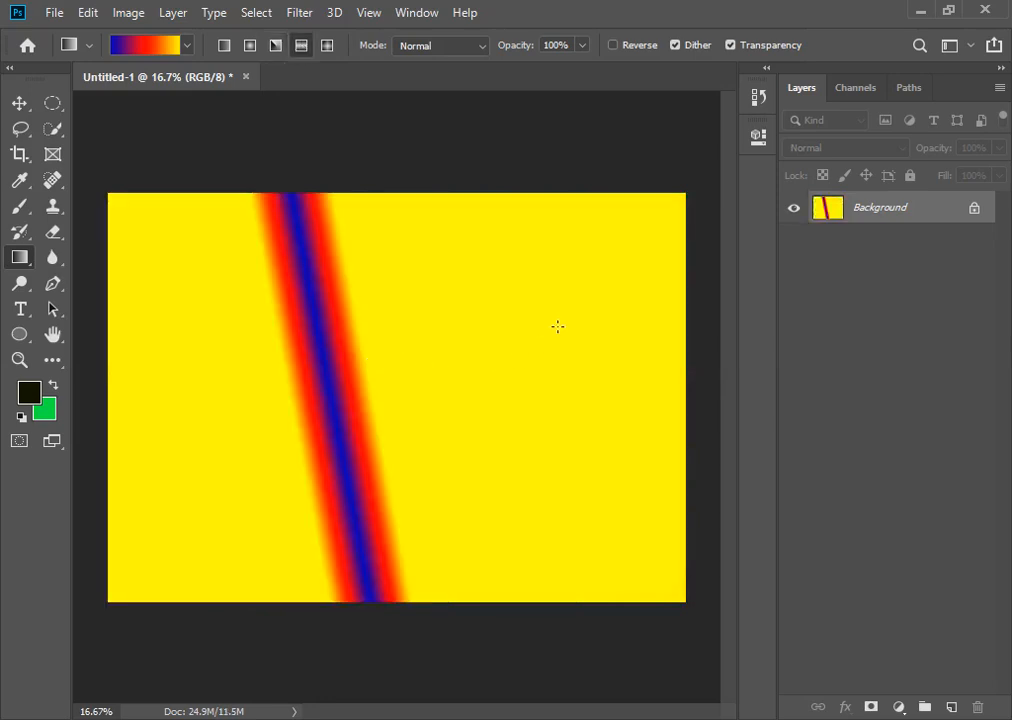
left_click_drag(557, 326, 508, 374)
left_click_drag(250, 454, 290, 426)
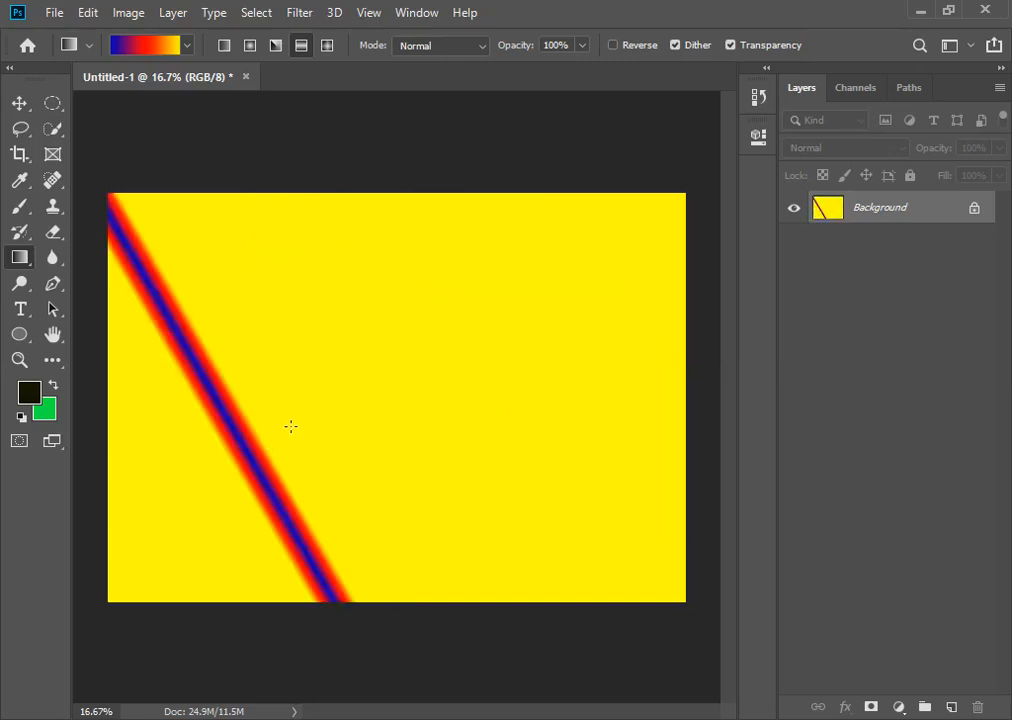
Step: Switch to the diamond gradient style and draw diamonds of different sizes near the canvas's centre, upper-right and lower-left areas
left_click(329, 47)
left_click_drag(311, 408, 336, 398)
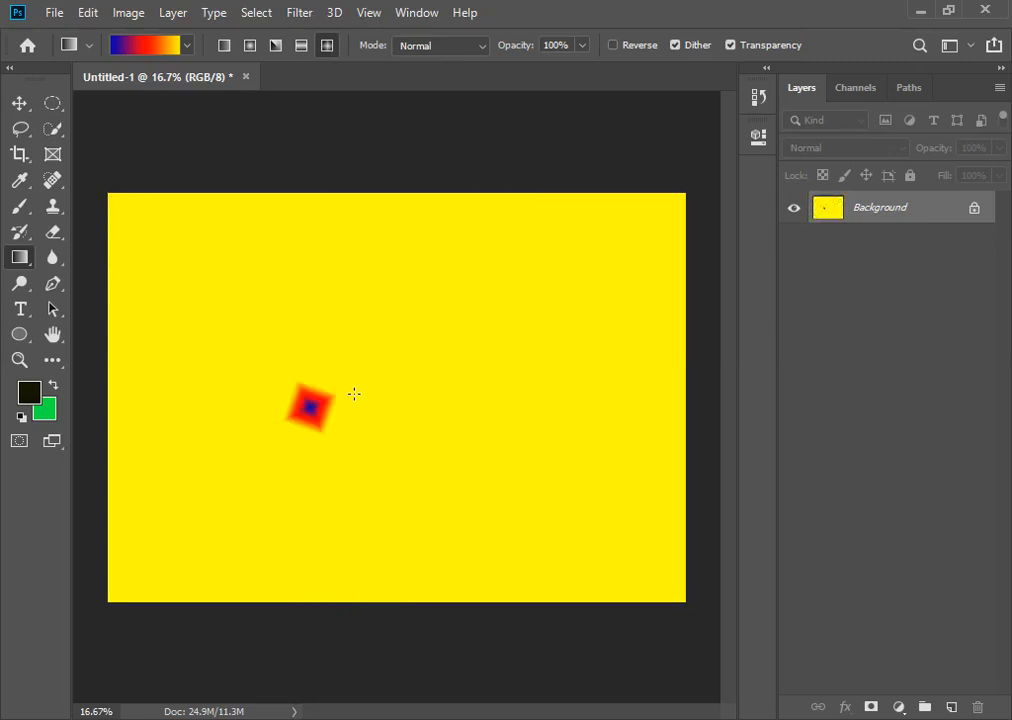
left_click_drag(428, 349, 432, 344)
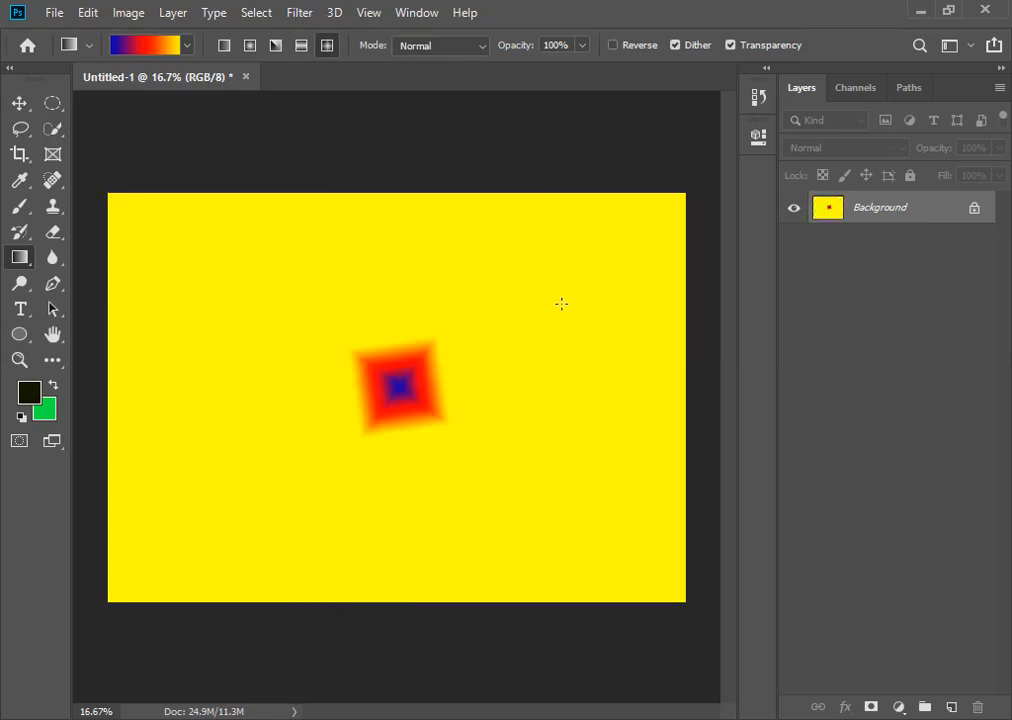
left_click_drag(576, 287, 504, 448)
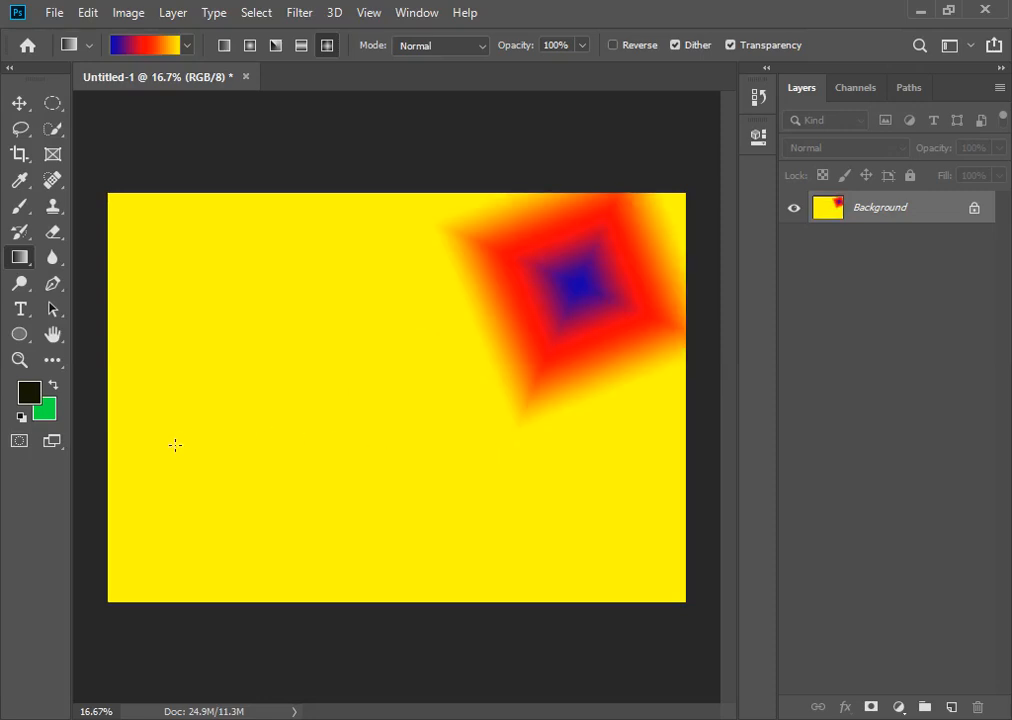
left_click_drag(163, 468, 300, 436)
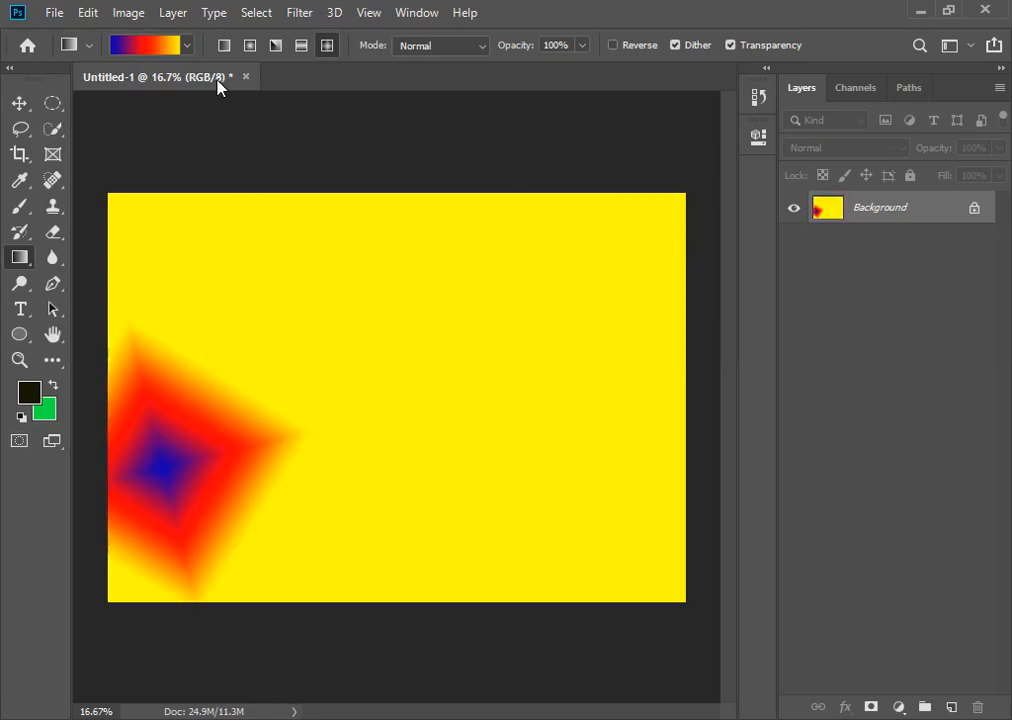
Step: Return to the linear gradient style and redraw the fill in several directions, ending with a short downward gradient from the upper canvas
left_click(223, 45)
left_click_drag(156, 352, 314, 364)
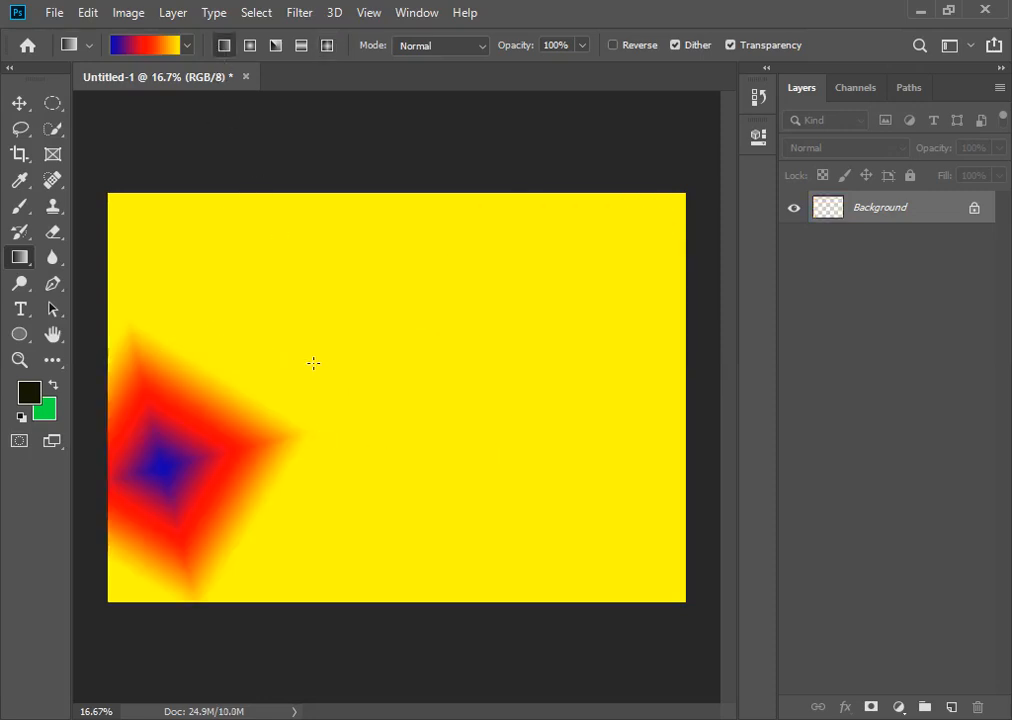
left_click_drag(642, 356, 490, 378)
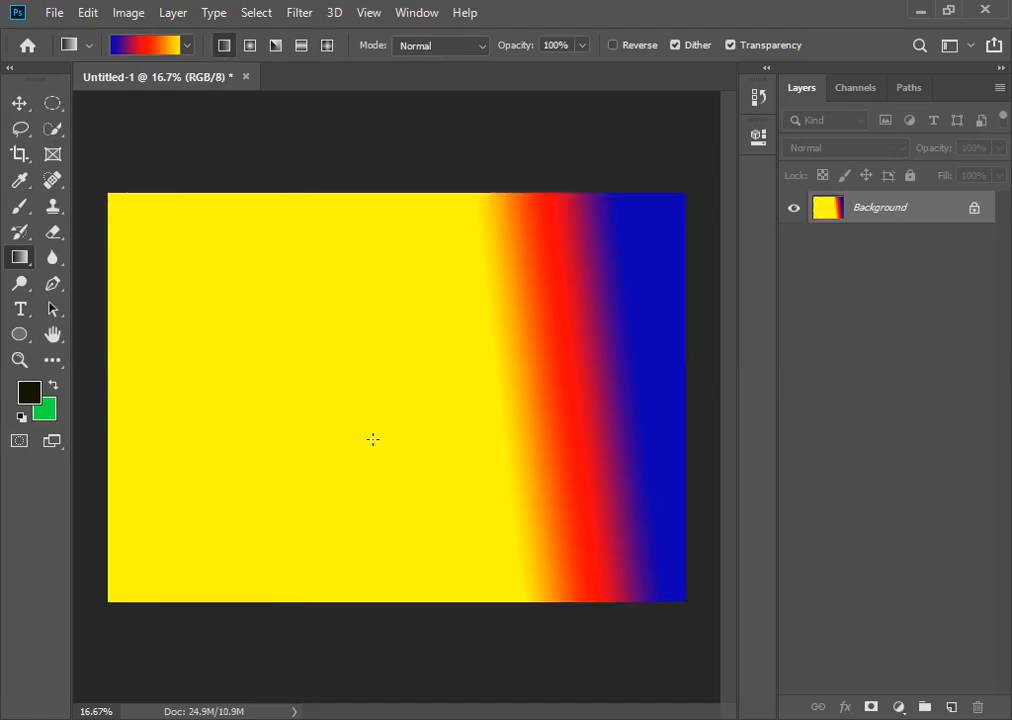
left_click_drag(372, 235, 366, 385)
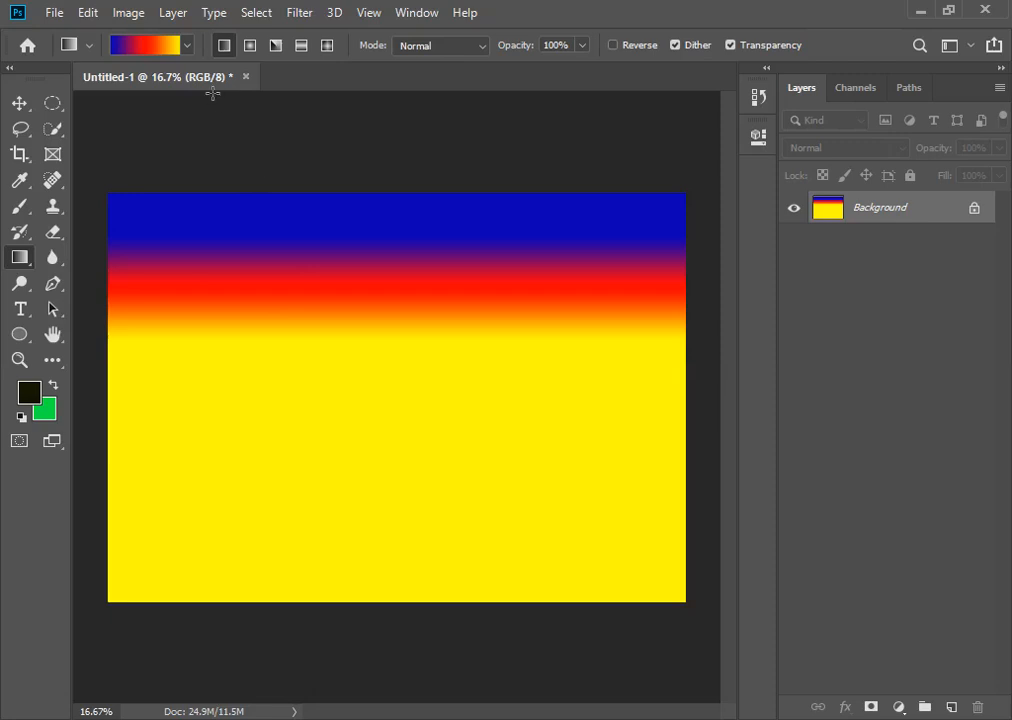
Step: Open the current gradient for editing and recolour its first colour stop to golden yellow f3d00c
left_click(187, 46)
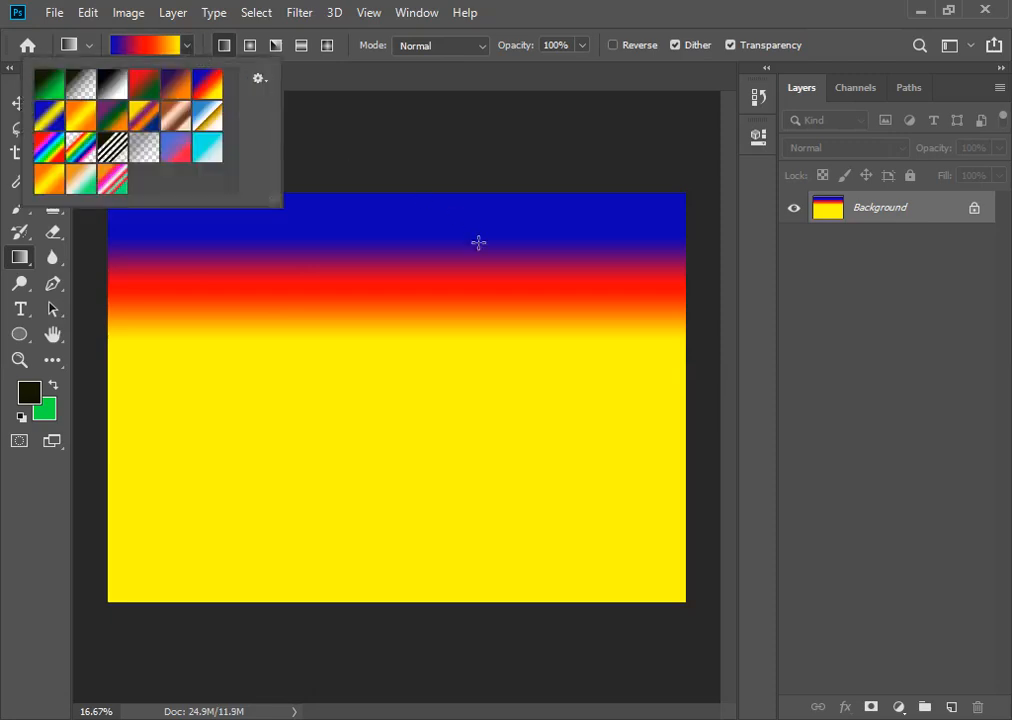
left_click(452, 380)
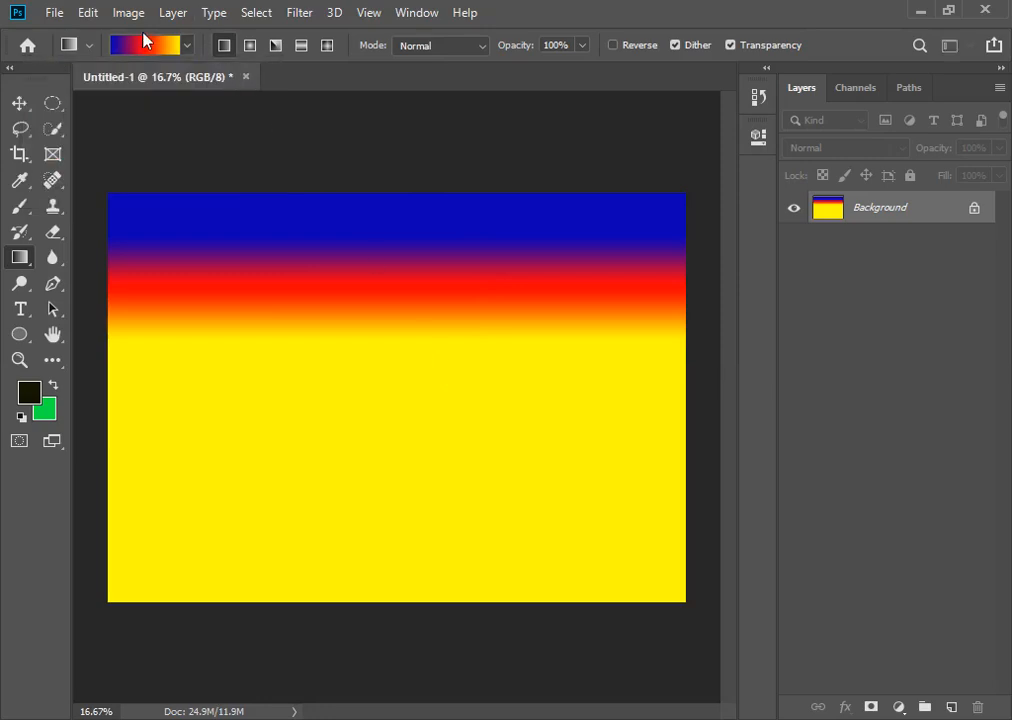
left_click(143, 42)
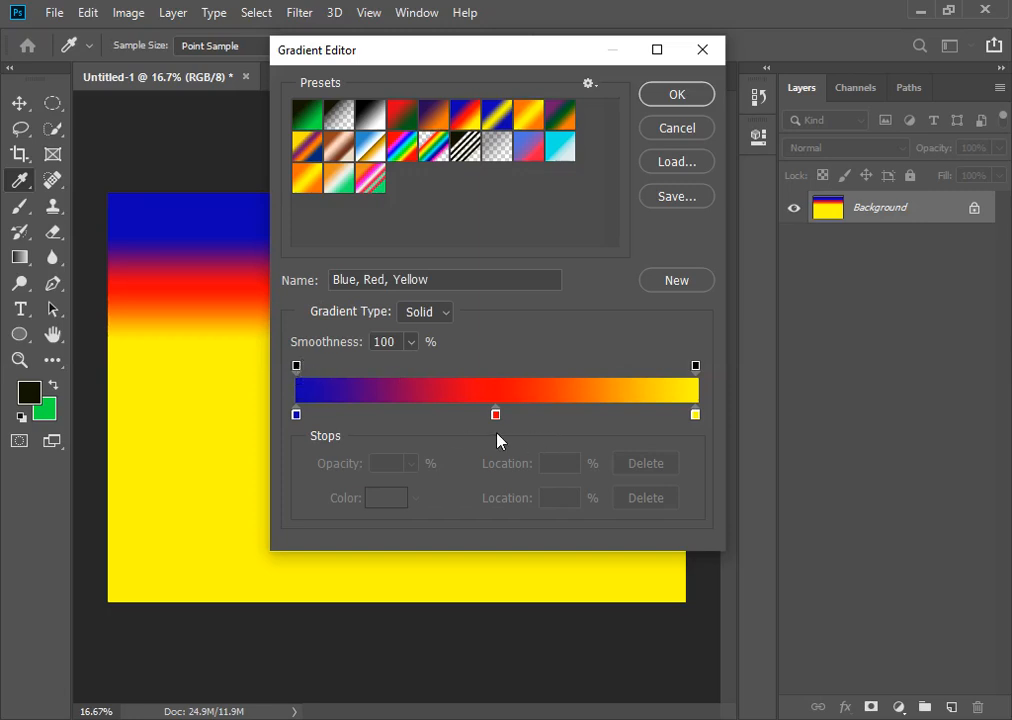
left_click(296, 414)
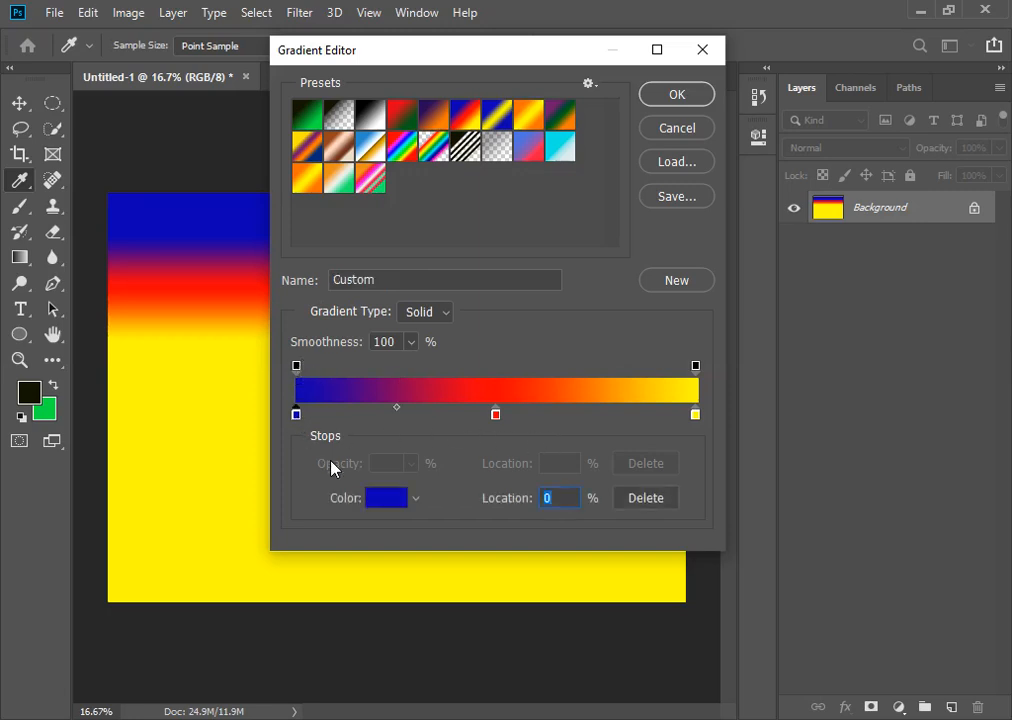
left_click(384, 498)
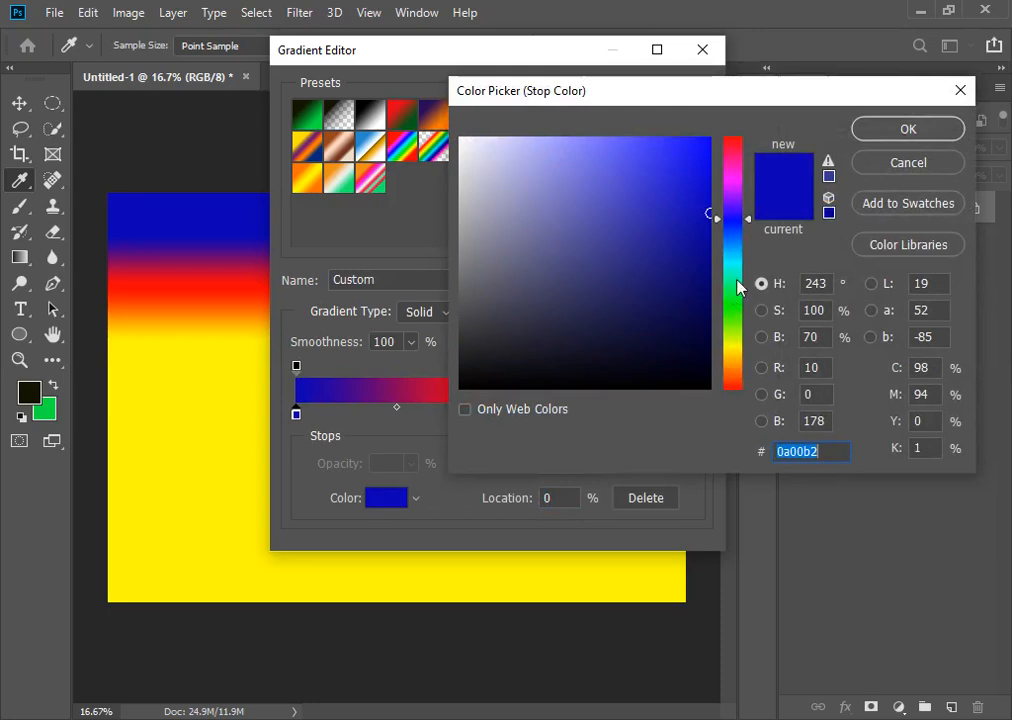
left_click(731, 354)
left_click_drag(694, 160, 698, 149)
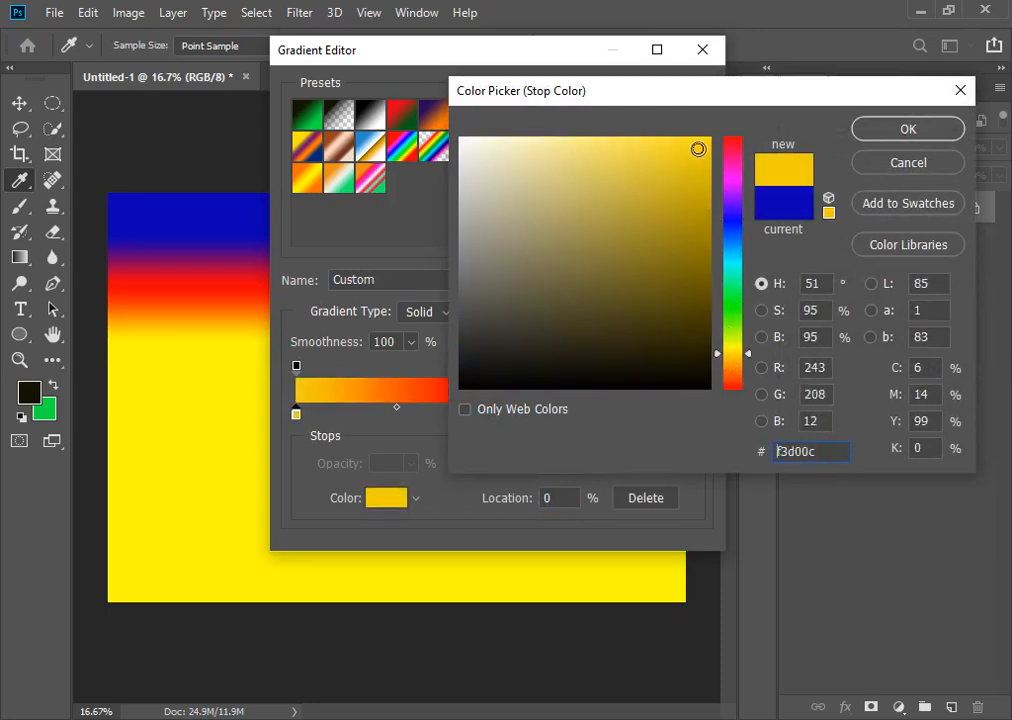
left_click(898, 134)
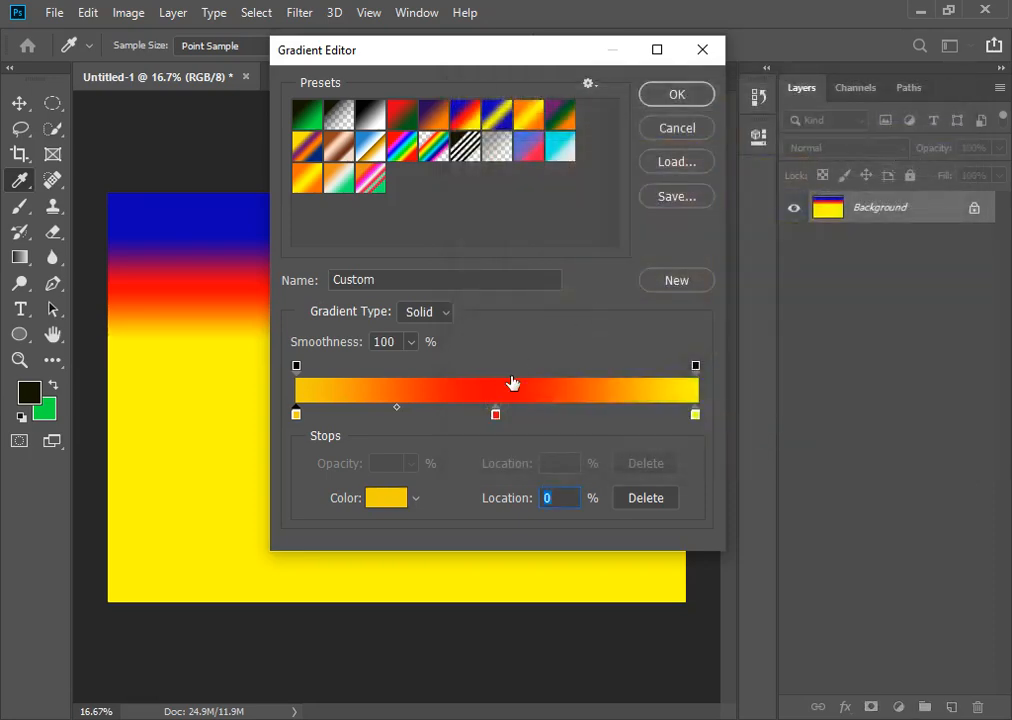
Step: Change the middle colour stop from red to near-white
left_click(495, 413)
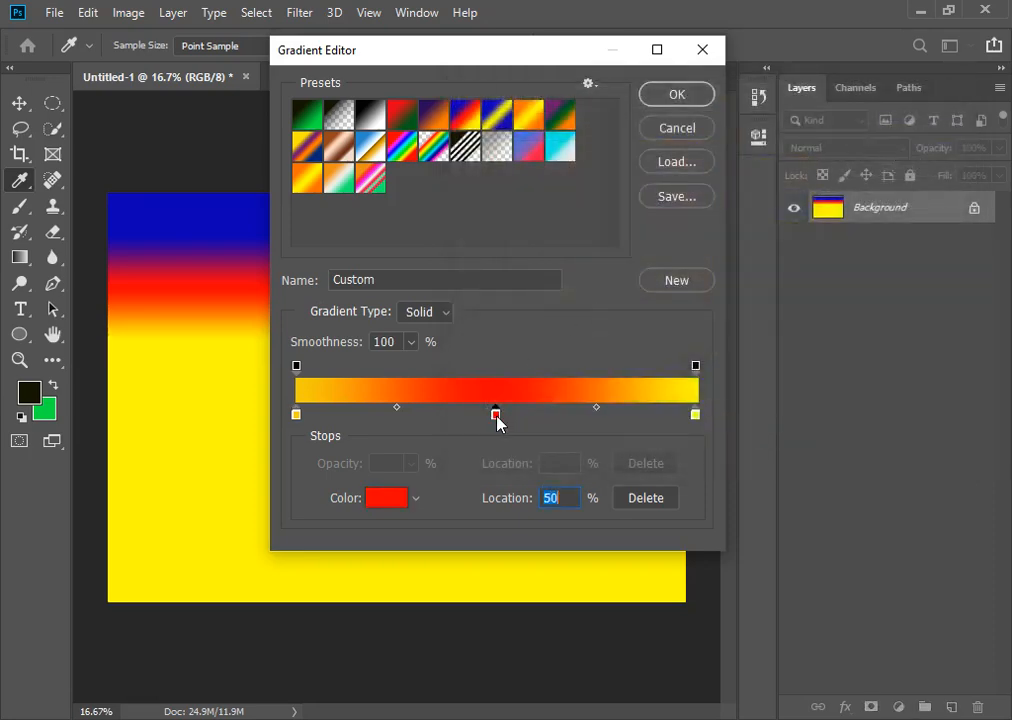
double_click(497, 420)
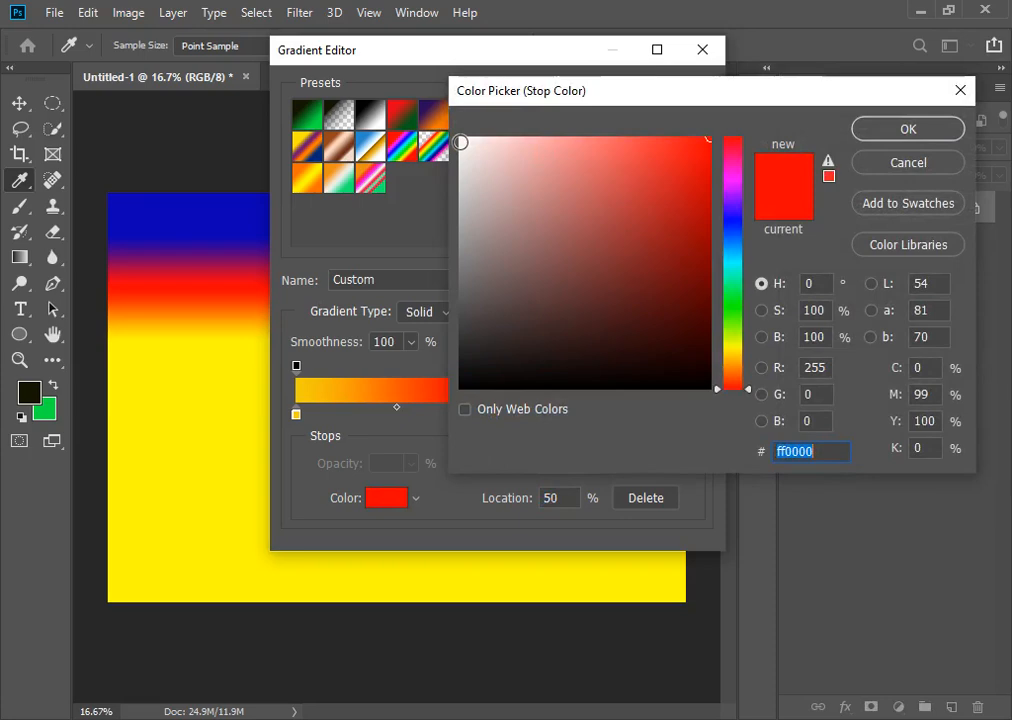
left_click(461, 142)
left_click(867, 138)
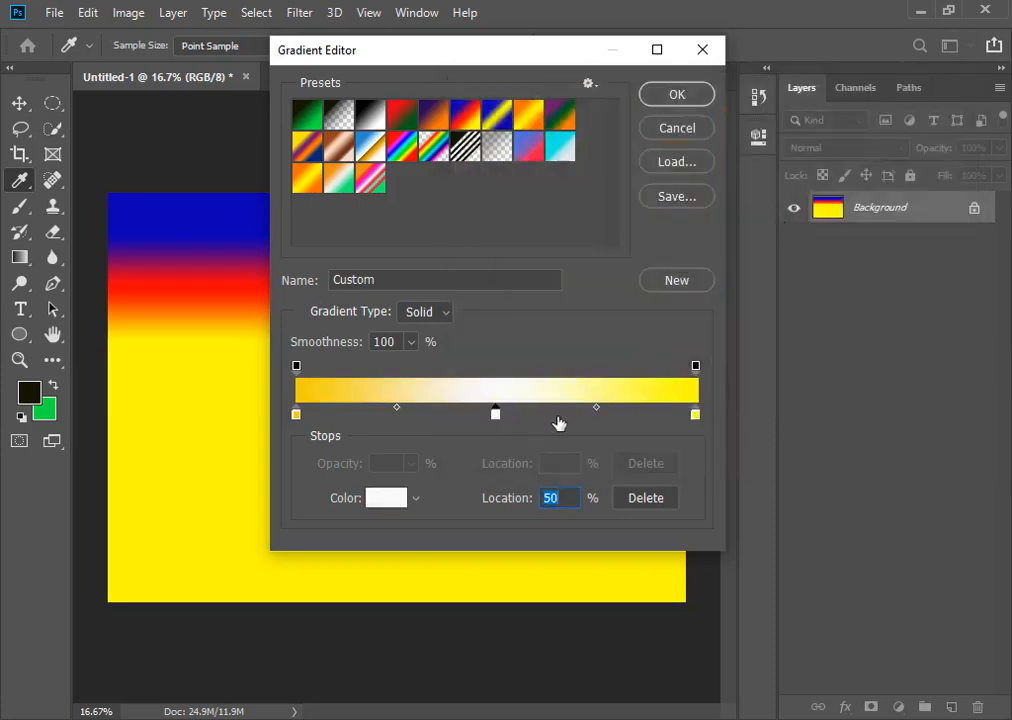
Step: Change the end colour stop at 100% to bright green
left_click(695, 414)
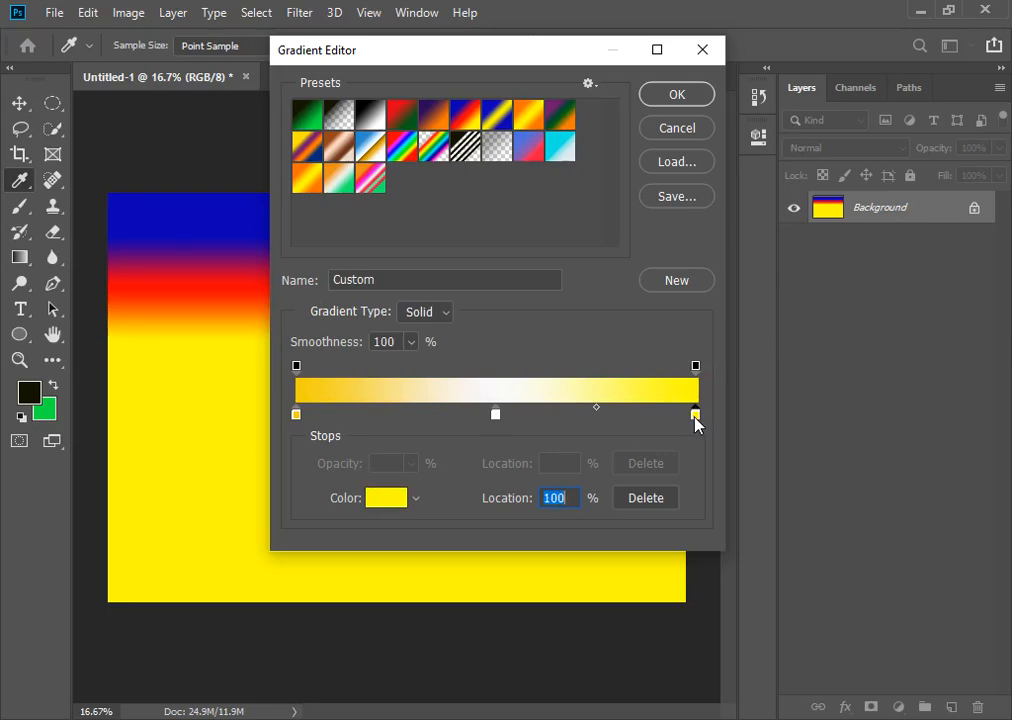
double_click(695, 414)
left_click(731, 306)
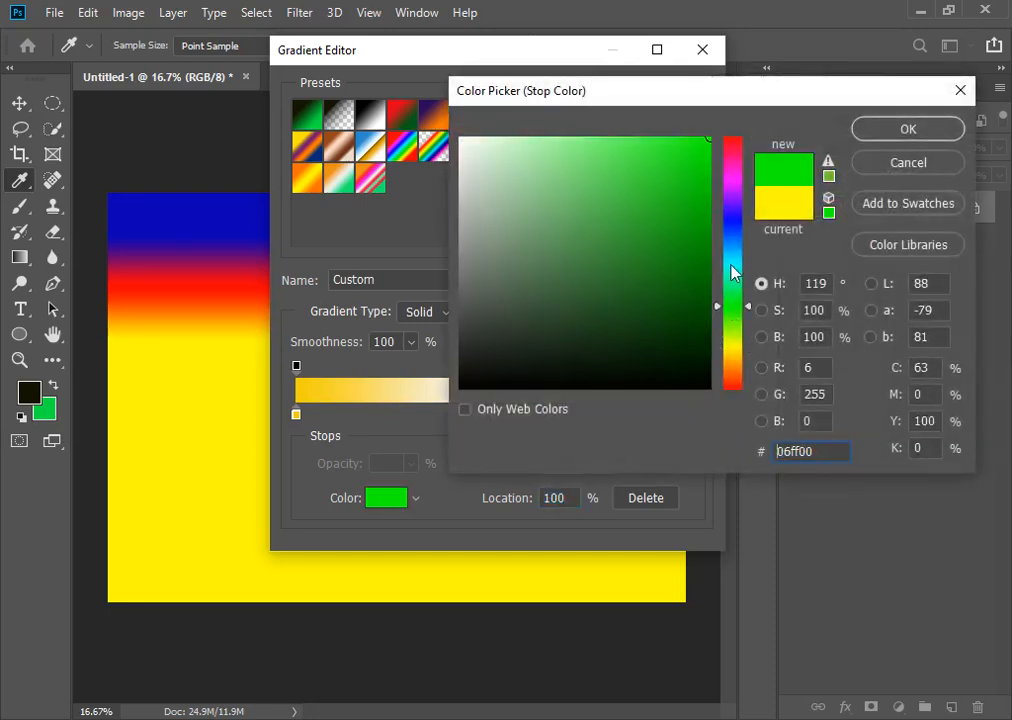
left_click(702, 151)
left_click(905, 134)
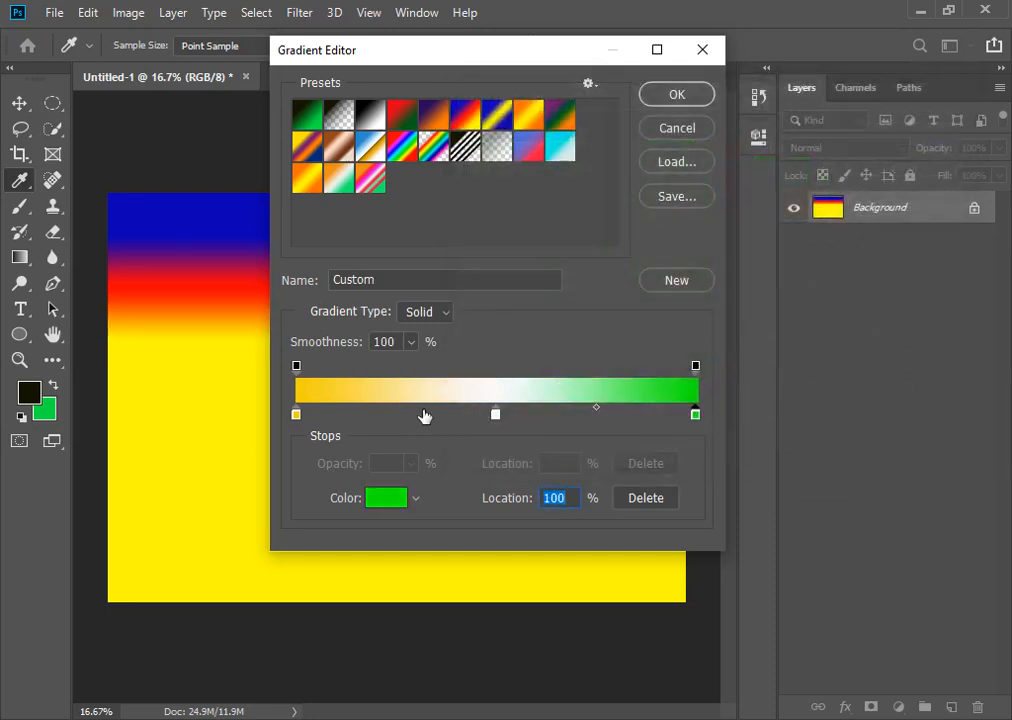
Step: Set the yellow-white midpoint to 78%, the white stop to 44% and the white-green midpoint to 31%, and add the gradient as a new preset
left_click(495, 414)
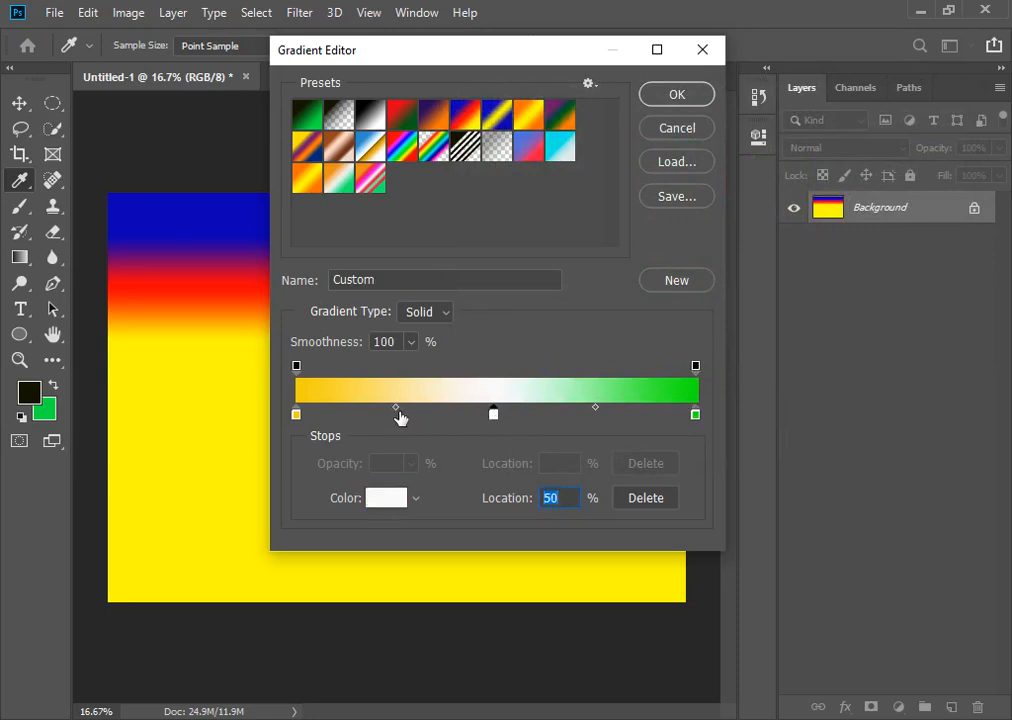
left_click_drag(396, 408, 453, 415)
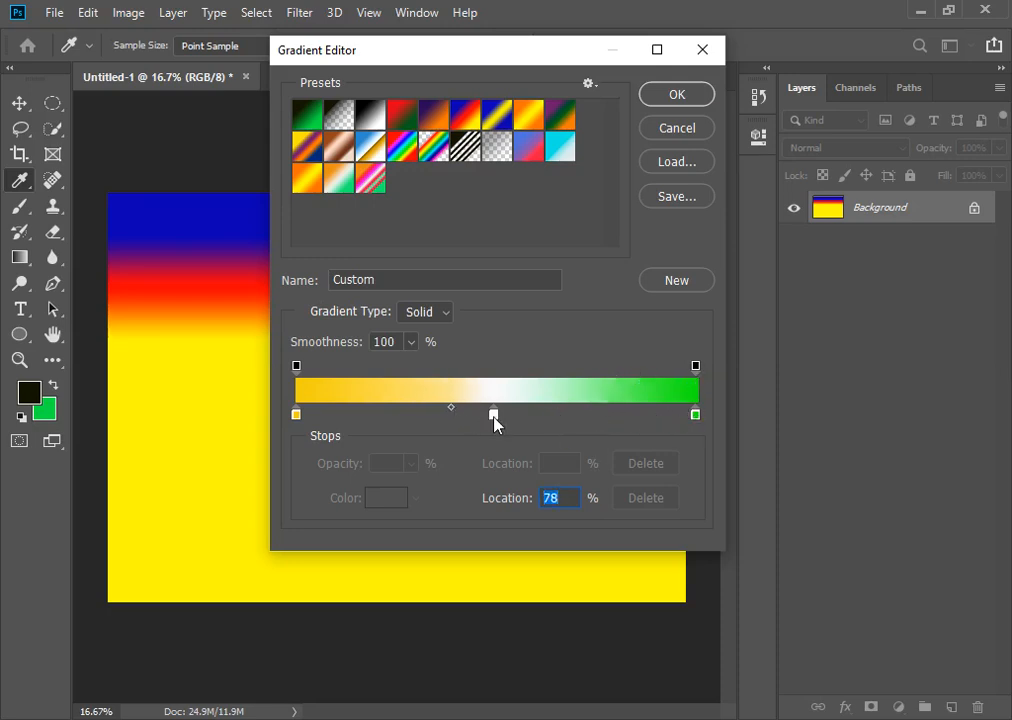
left_click_drag(494, 417, 472, 414)
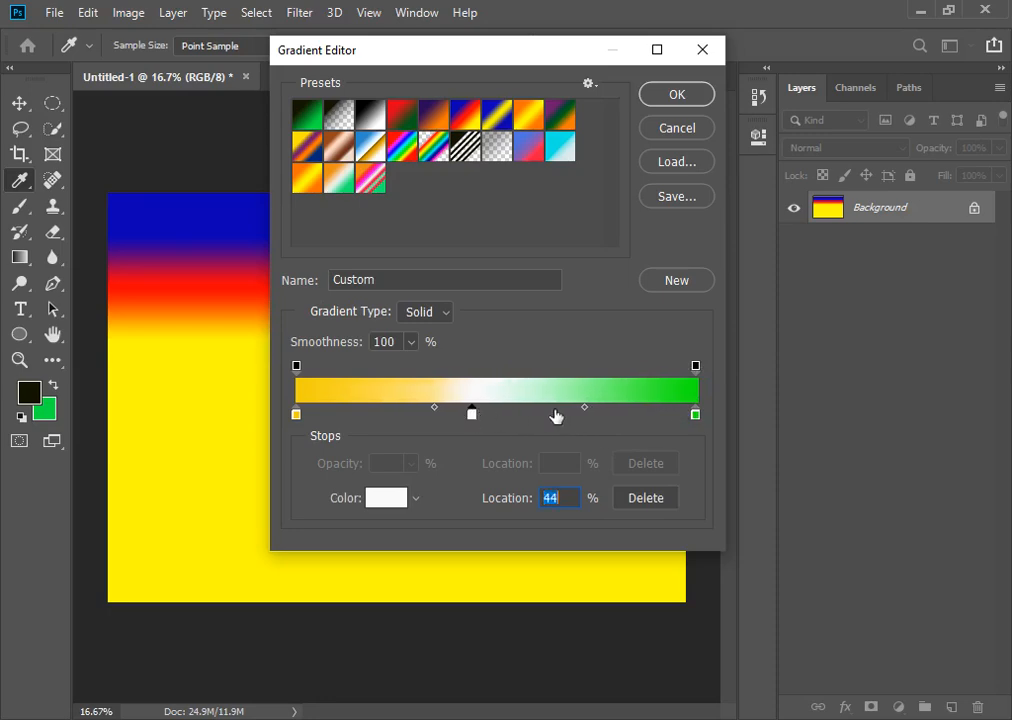
left_click_drag(586, 411, 542, 413)
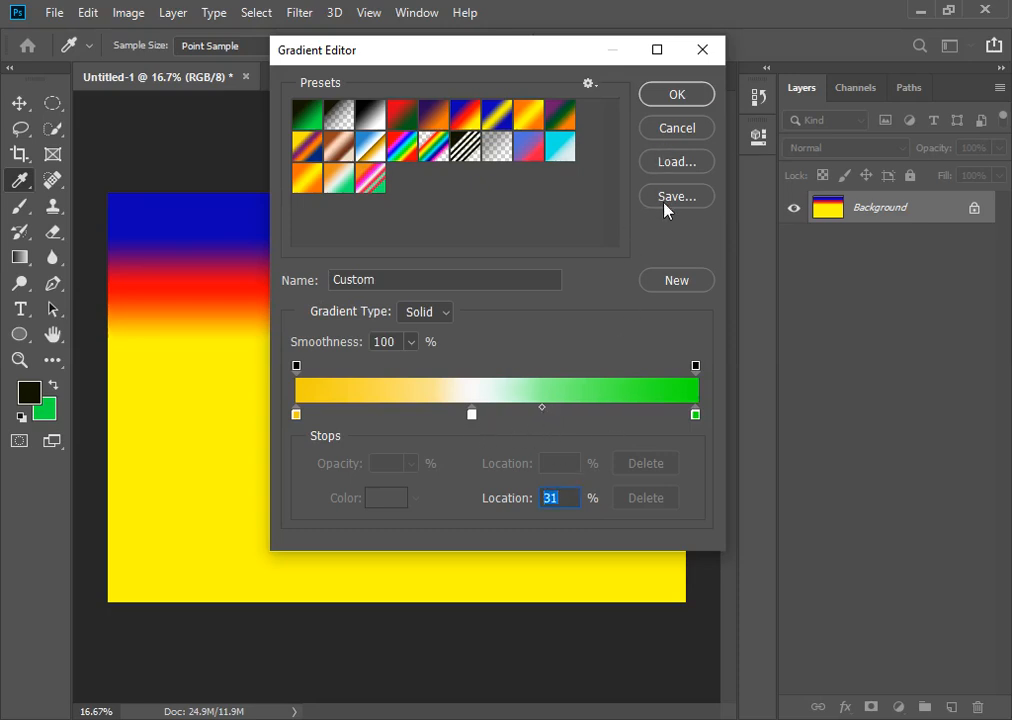
left_click(676, 283)
left_click(672, 97)
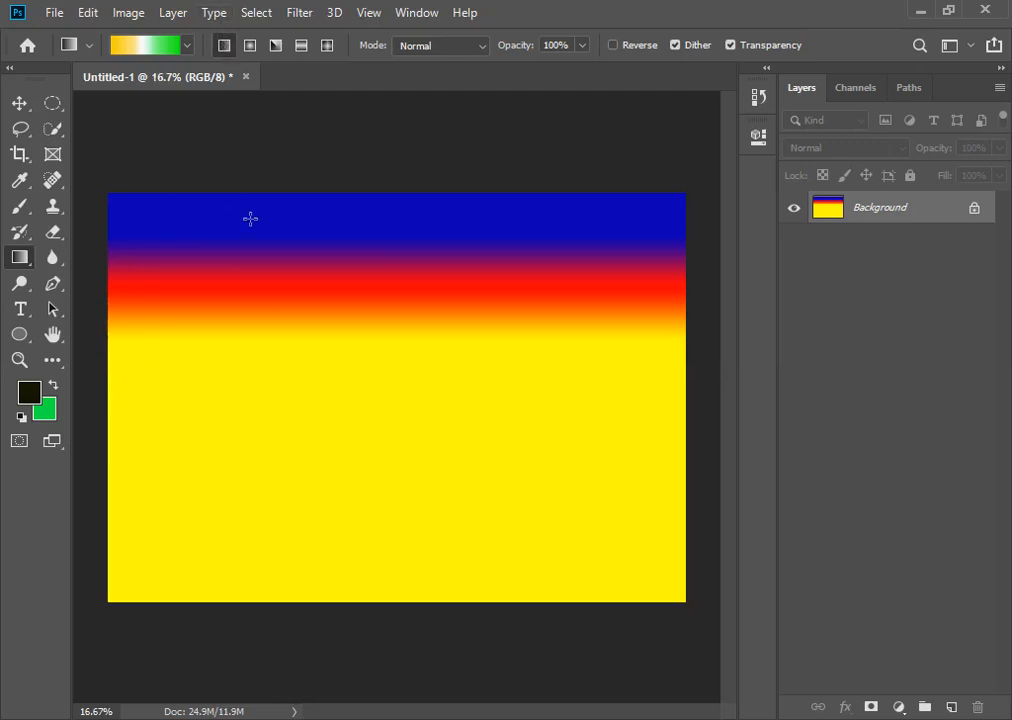
Step: Fill the canvas with the custom linear gradient, trying partial-length pulls downward from the upper edge and rightward from the left edge
left_click_drag(348, 196, 351, 434)
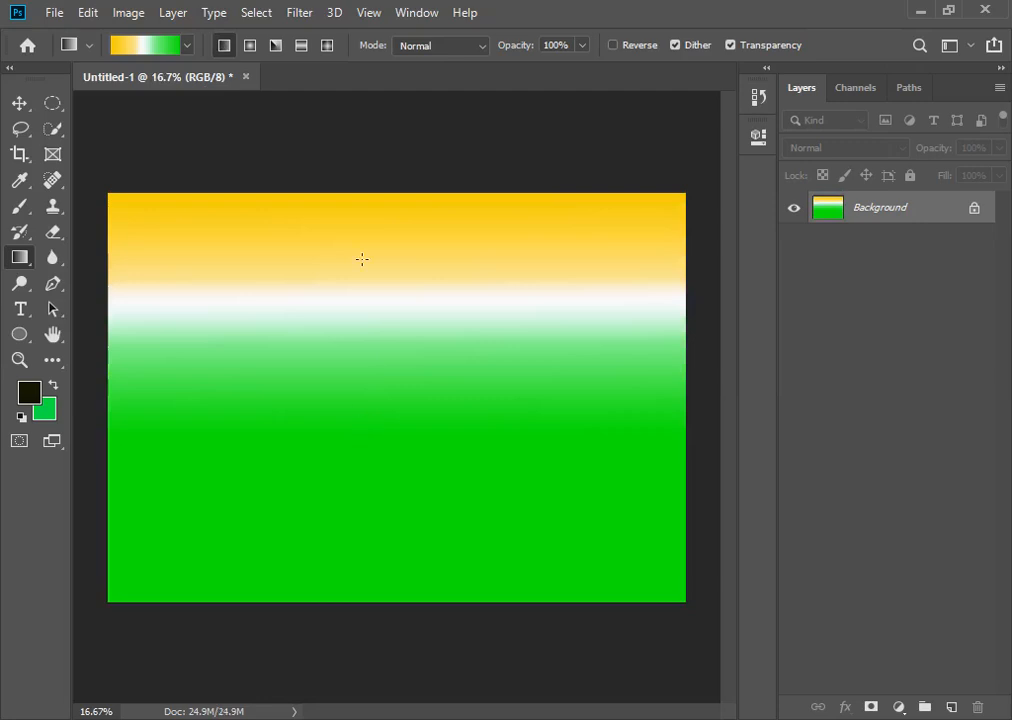
left_click_drag(361, 209, 352, 401)
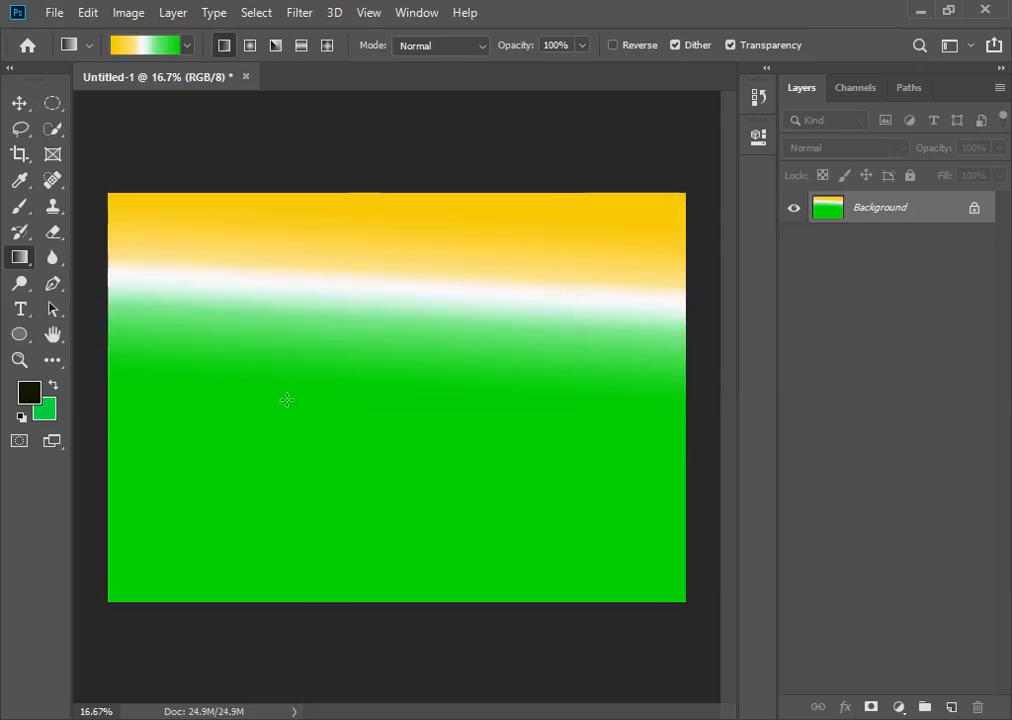
left_click_drag(112, 380, 159, 378)
left_click_drag(331, 378, 332, 377)
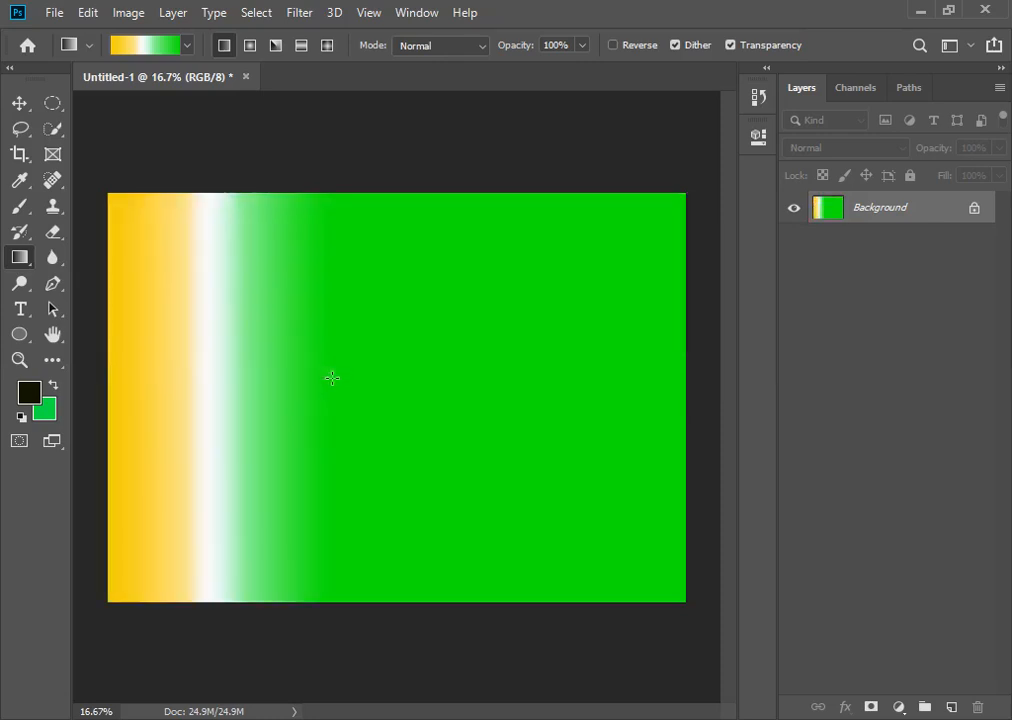
left_click_drag(120, 384, 486, 381)
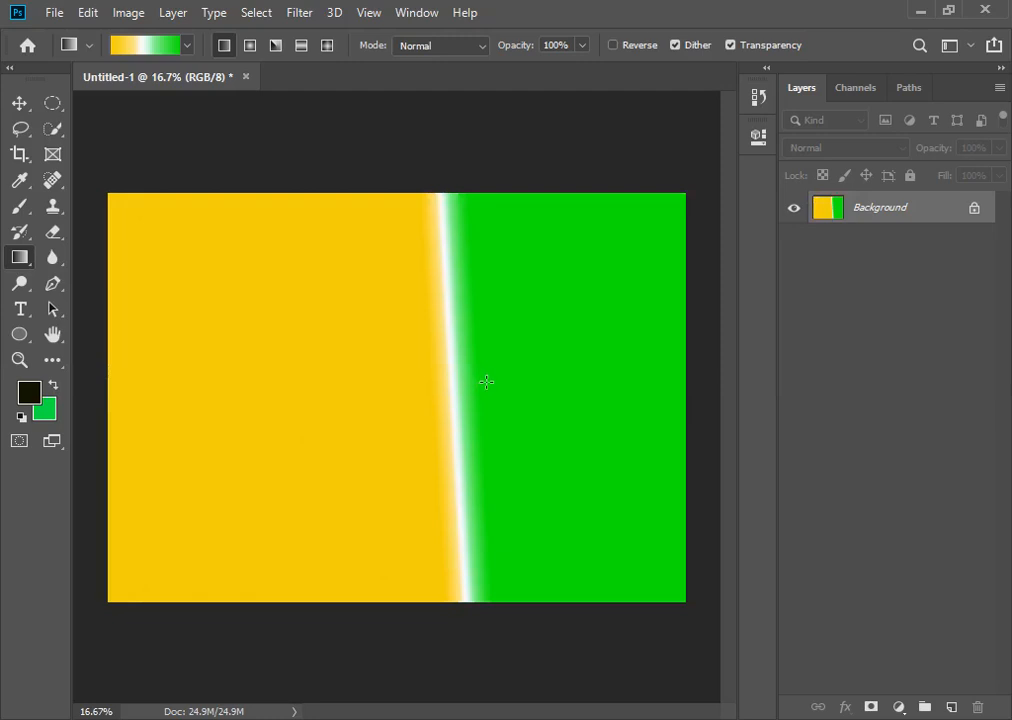
Step: Redraw the linear gradient across the full canvas width, the full height, and diagonally between opposite corners
left_click_drag(102, 400, 723, 393)
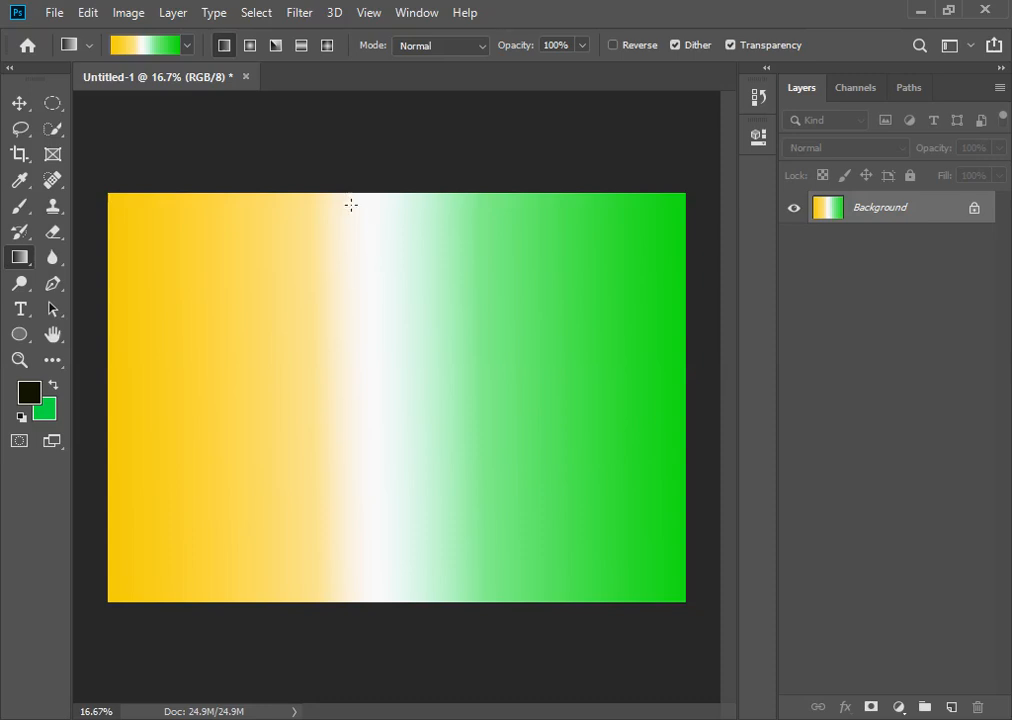
left_click_drag(351, 191, 350, 600)
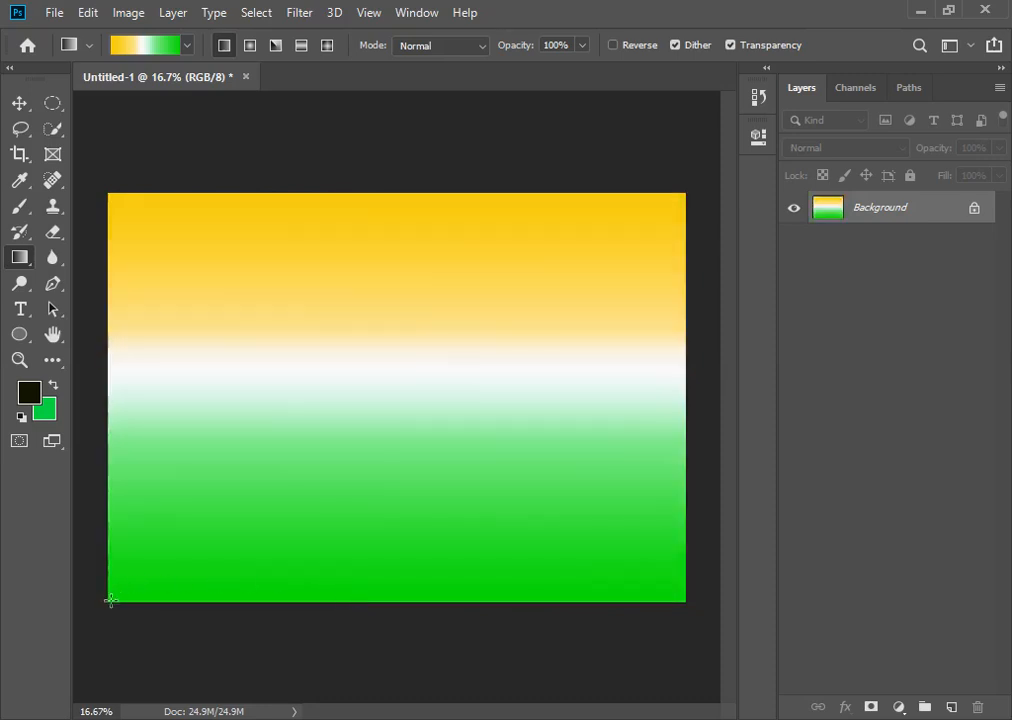
left_click_drag(111, 600, 680, 200)
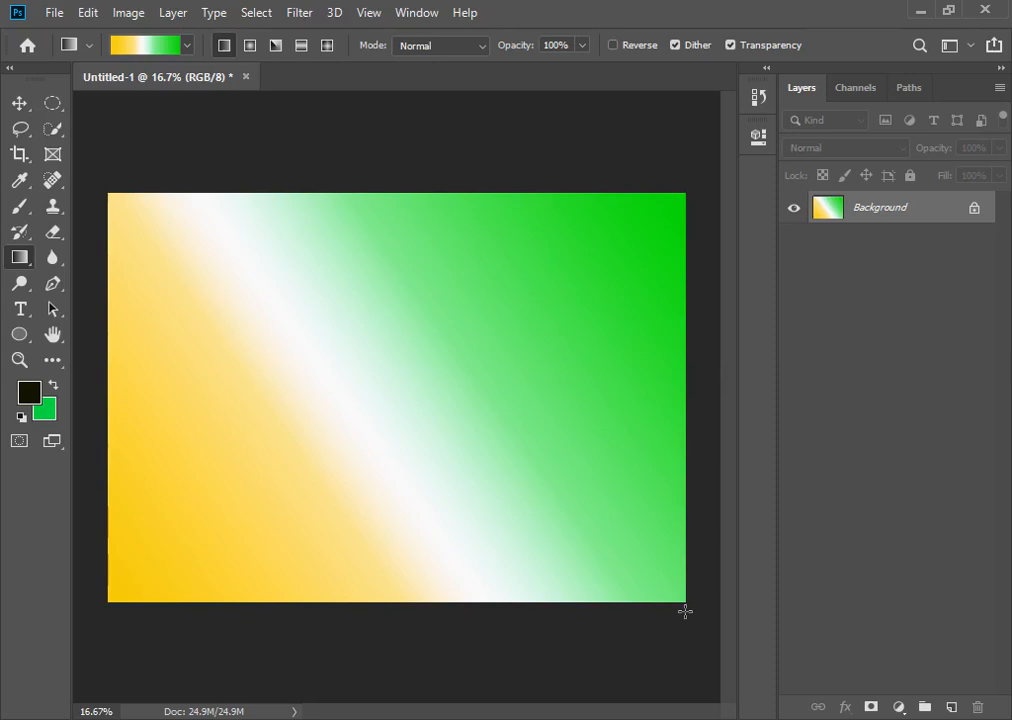
mouse_move(683, 600)
left_mouse_down()
mouse_move(377, 420)
mouse_move(174, 232)
mouse_move(107, 191)
mouse_move(481, 373)
mouse_move(662, 556)
mouse_move(687, 600)
left_mouse_up()
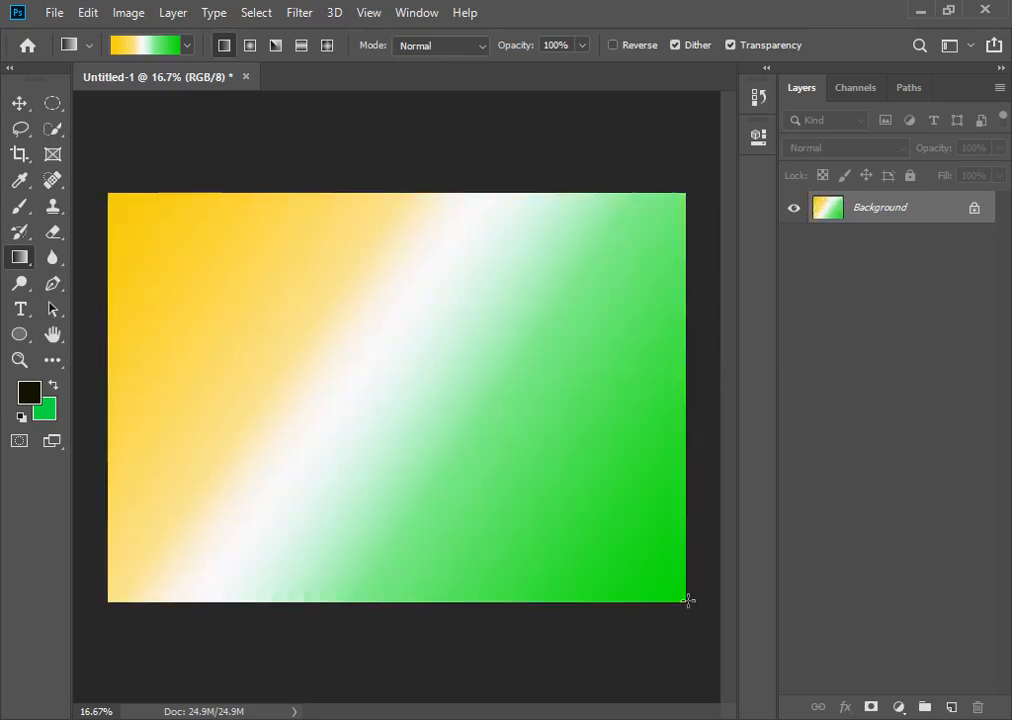
left_click_drag(681, 198, 105, 601)
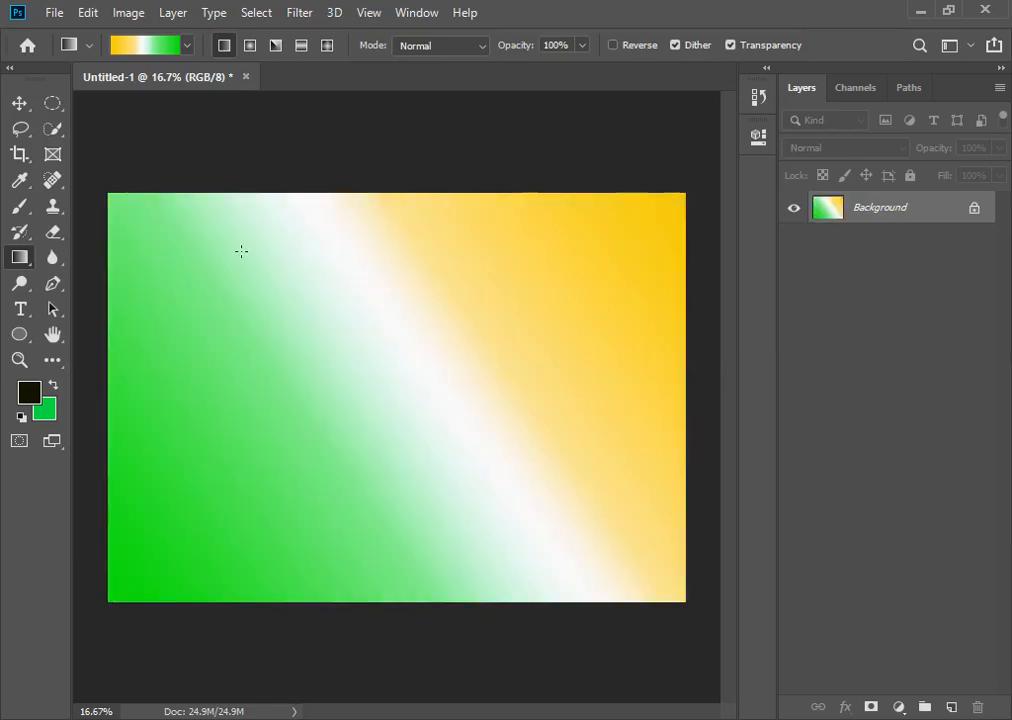
Step: Use the radial gradient style to draw circles of different sizes near the canvas's centre, lower-left and upper-left areas
left_click(249, 45)
left_click_drag(206, 391, 666, 395)
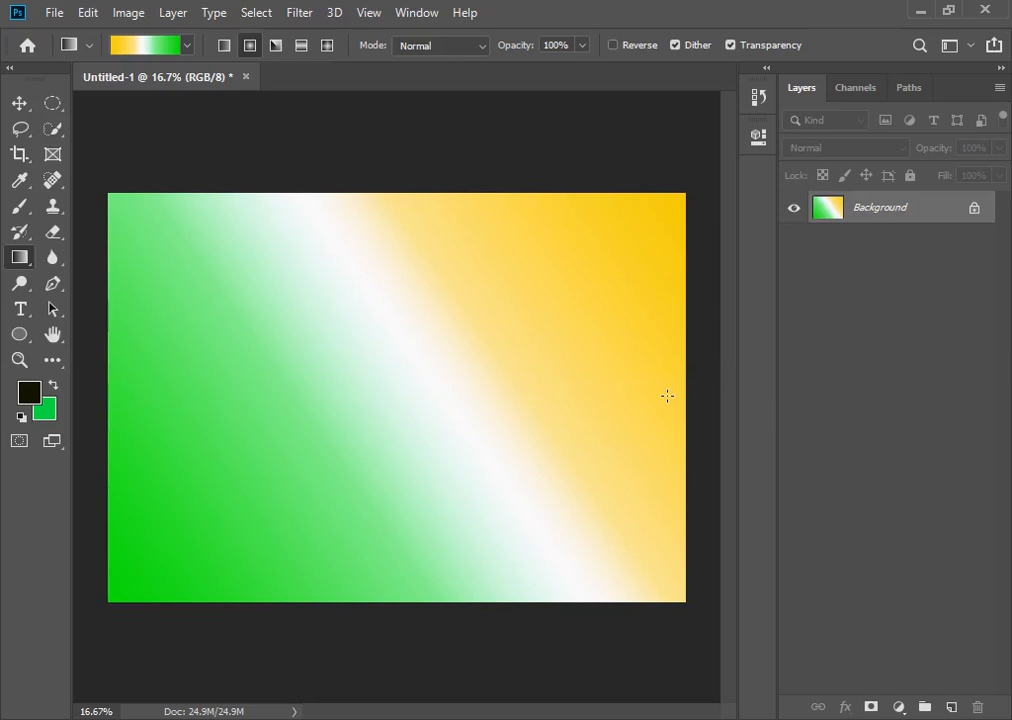
left_click_drag(372, 360, 456, 399)
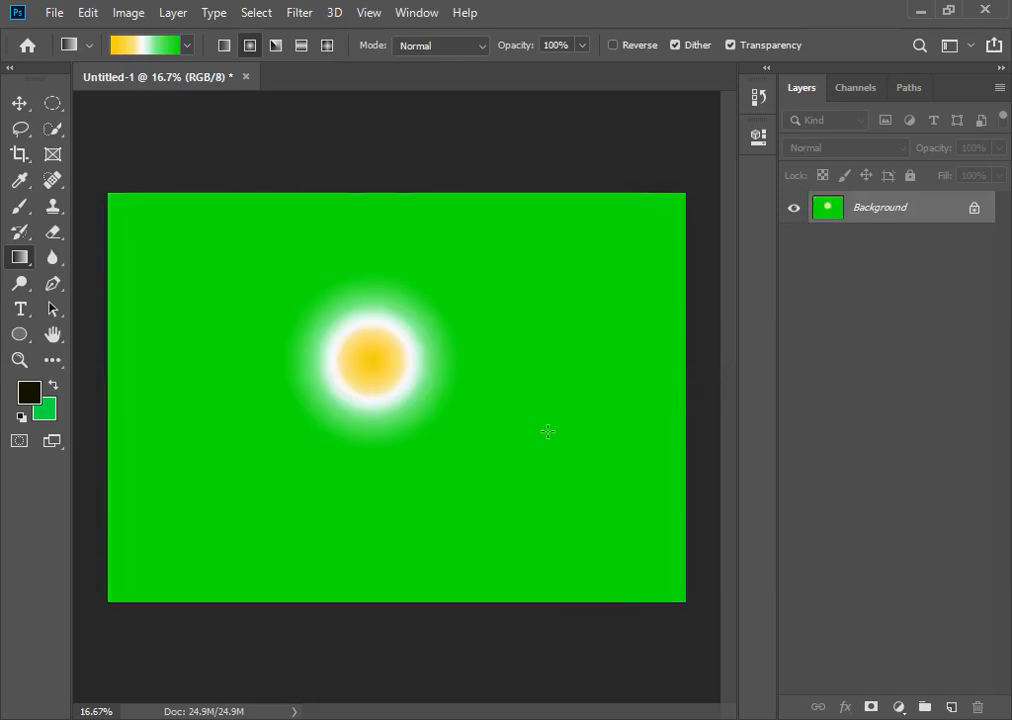
left_click_drag(297, 494, 291, 421)
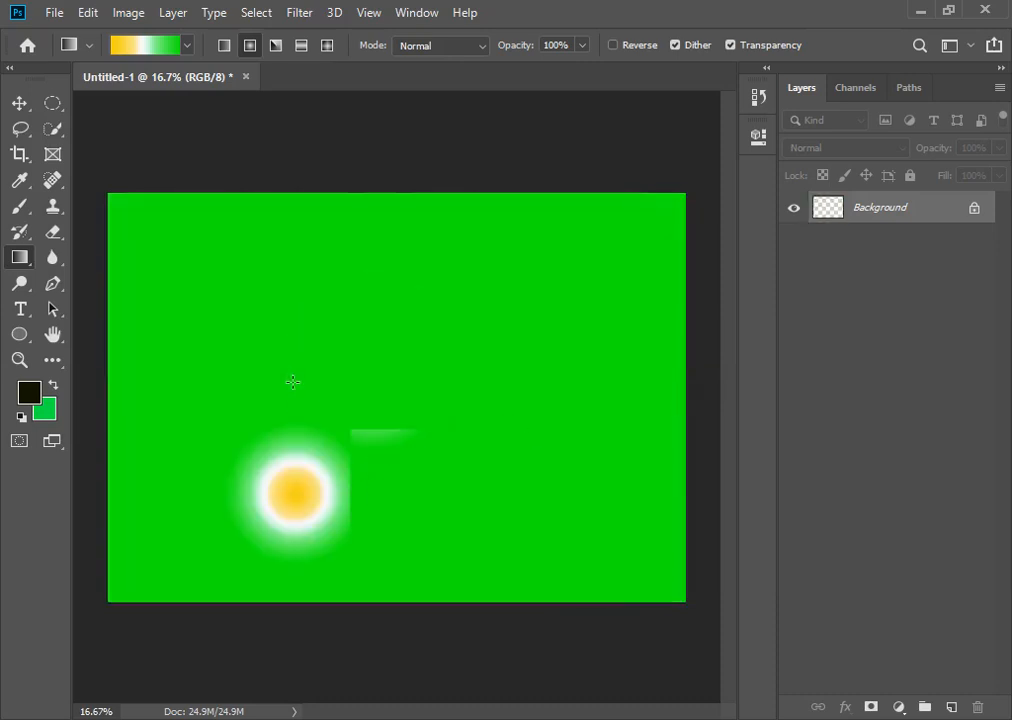
left_click_drag(285, 311, 346, 333)
left_click_drag(453, 381, 453, 381)
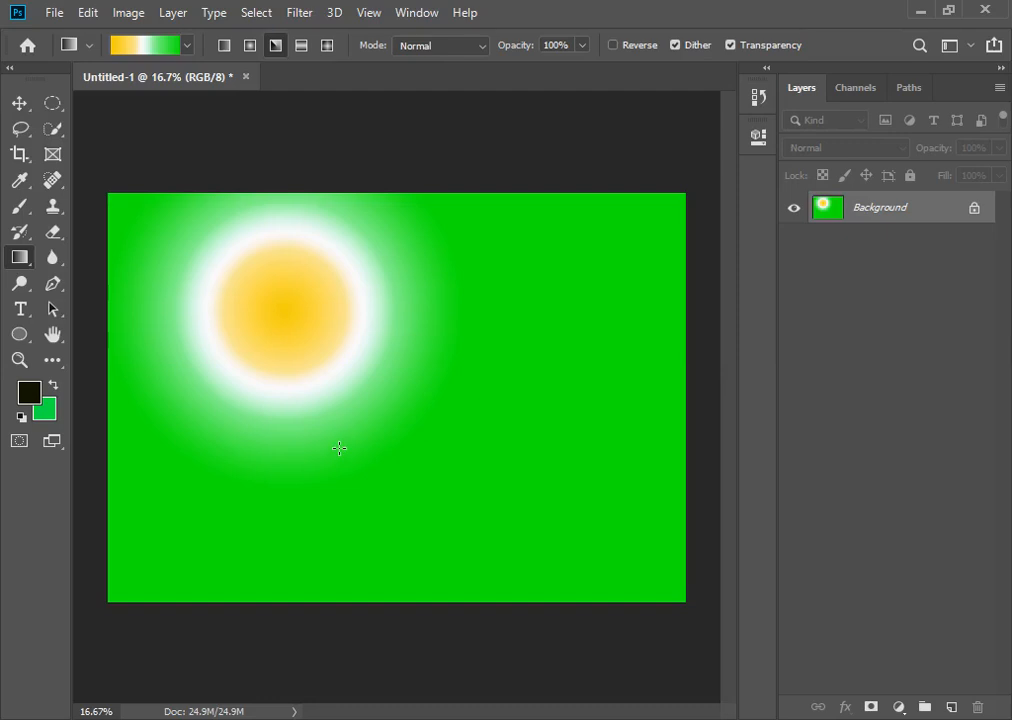
Step: Draw several angle-style gradients around different points near the canvas's centre with the custom colours
left_click_drag(340, 436, 365, 398)
left_click_drag(416, 373, 412, 378)
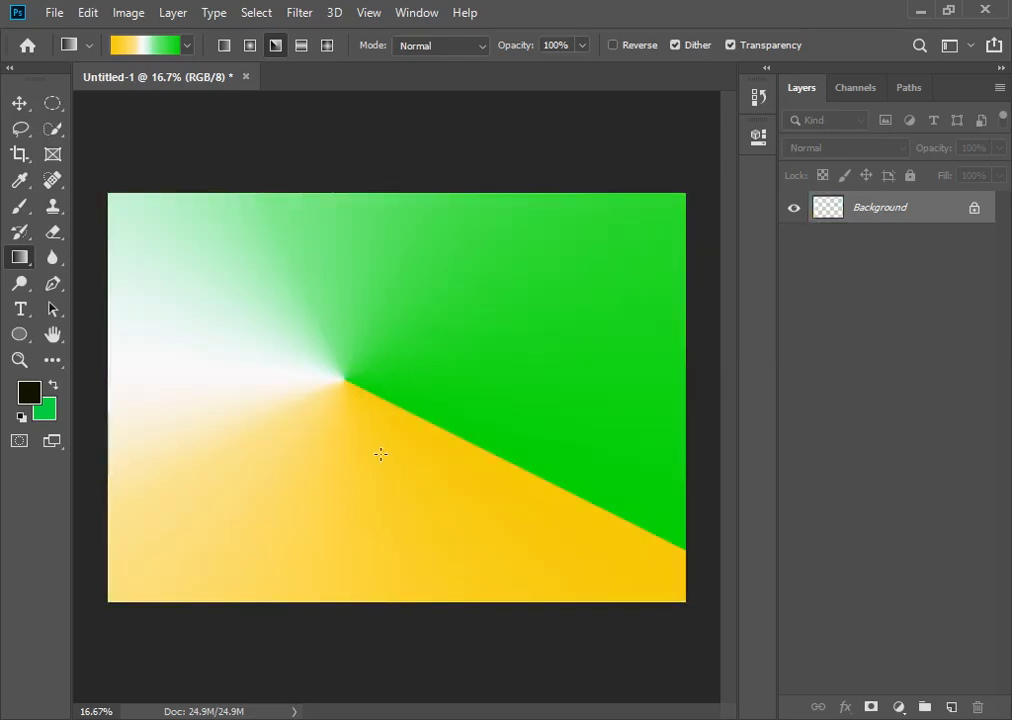
left_click_drag(395, 447, 388, 425)
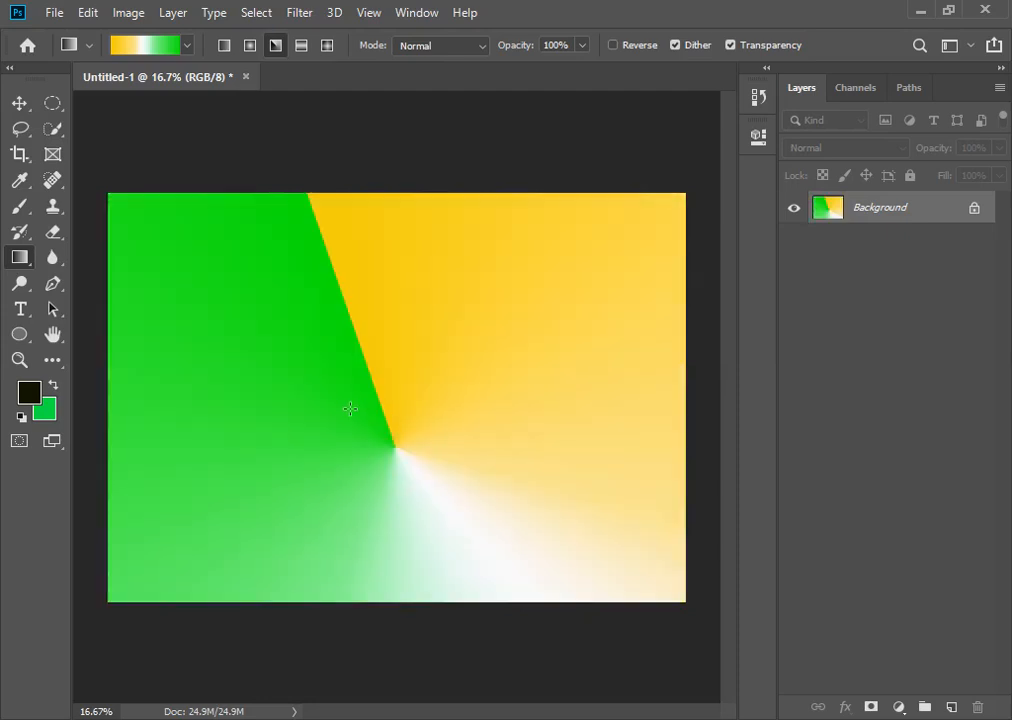
left_click_drag(324, 383, 338, 358)
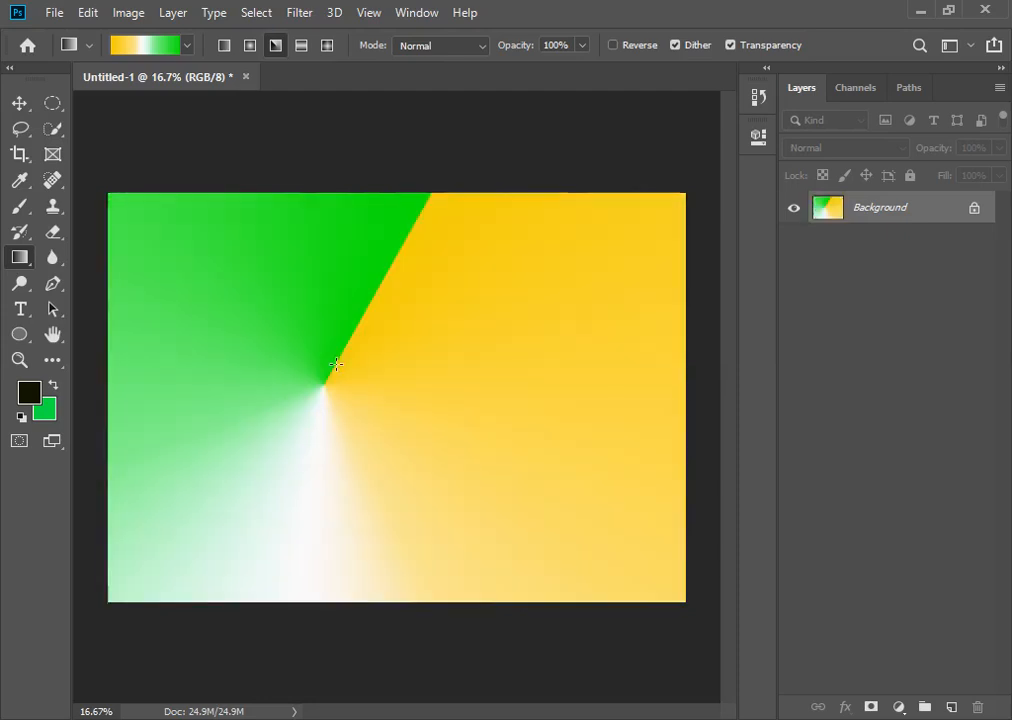
Step: Use the reflected gradient style to draw narrow slanted yellow-white bands at different heights across the canvas
left_click(301, 45)
left_click_drag(277, 297, 333, 380)
left_click_drag(385, 429, 387, 340)
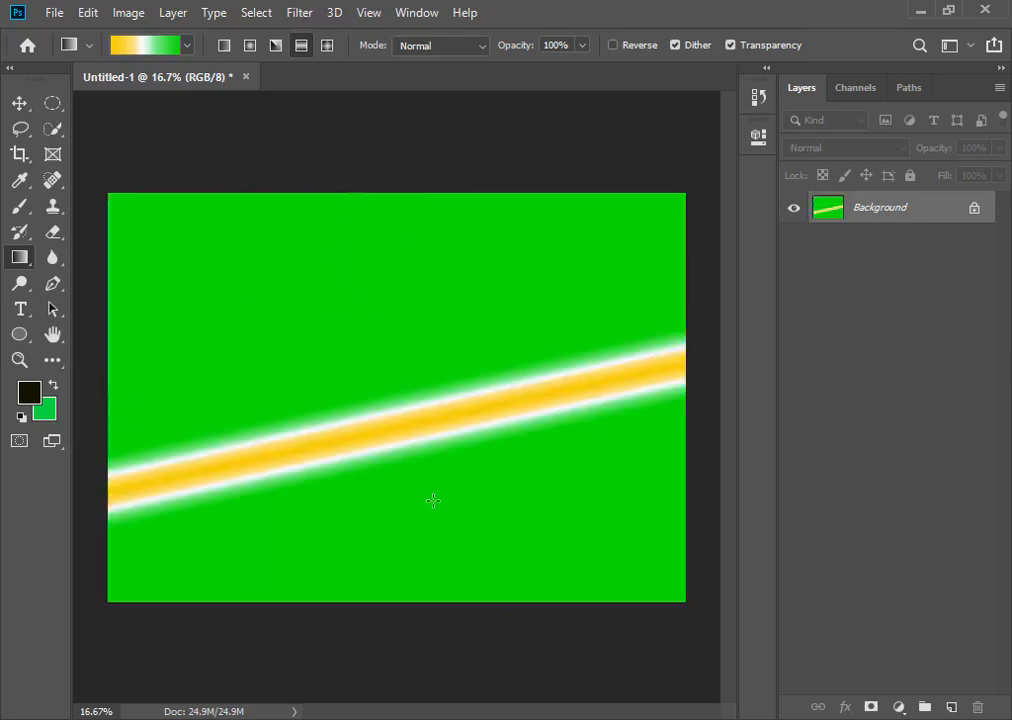
left_click_drag(433, 505, 434, 480)
Step: Use the diamond gradient style to draw diamonds of various sizes, ending with one in the canvas's upper-left area
left_click(327, 45)
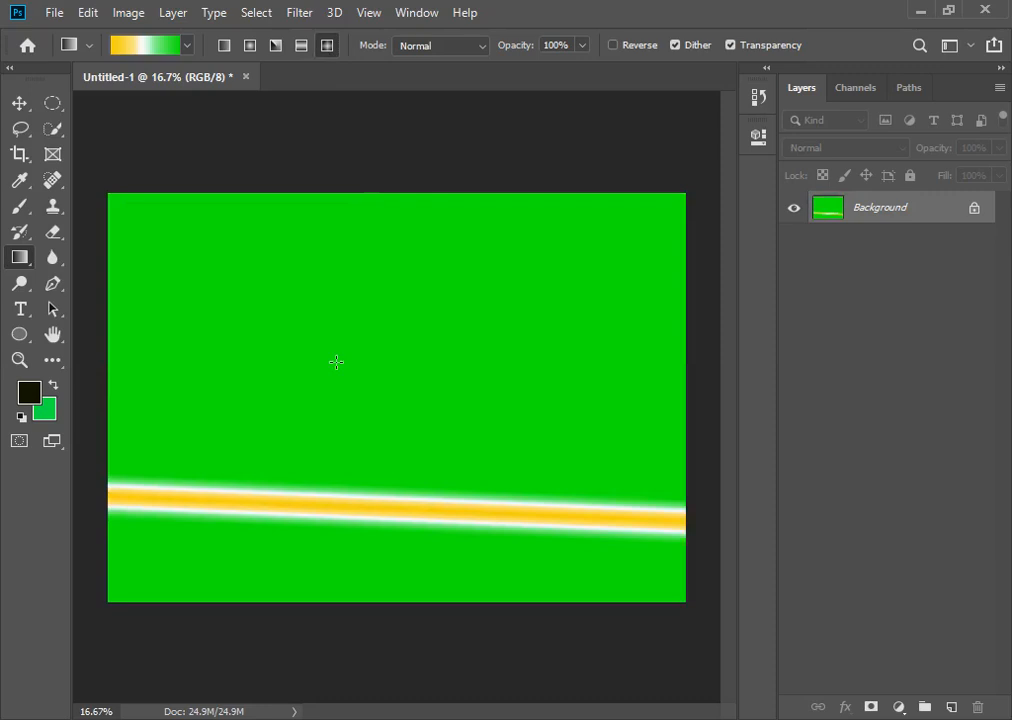
left_click_drag(331, 369, 352, 368)
left_click_drag(413, 373, 489, 356)
left_click_drag(235, 344, 334, 411)
left_click_drag(313, 475, 391, 353)
left_click_drag(549, 332, 341, 344)
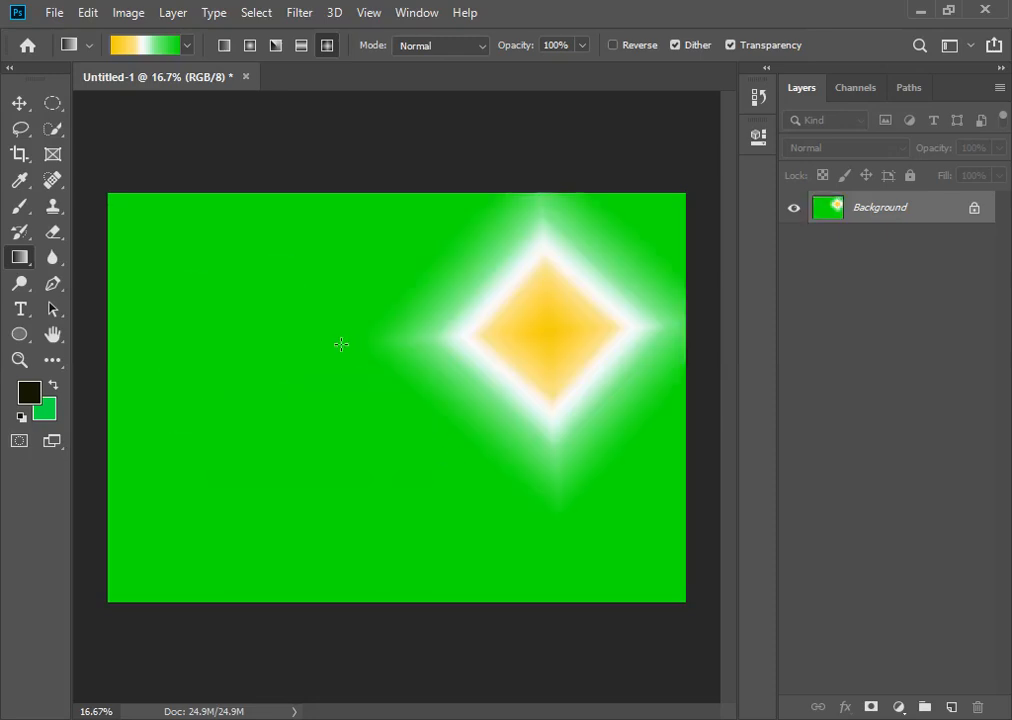
left_click_drag(191, 295, 288, 371)
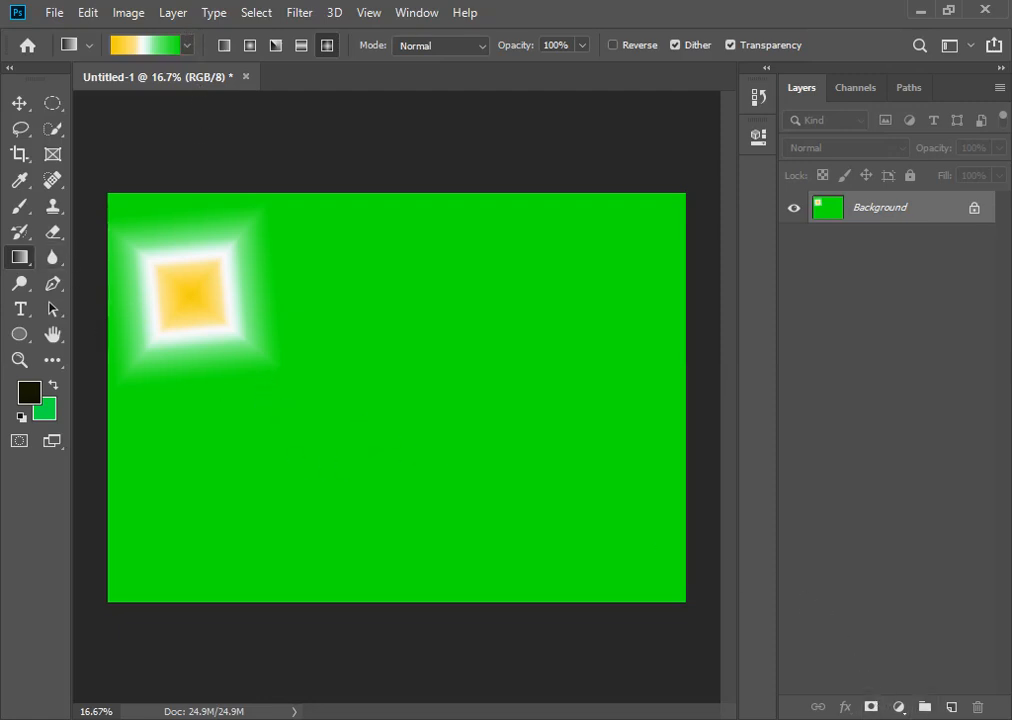
left_click(824, 719)
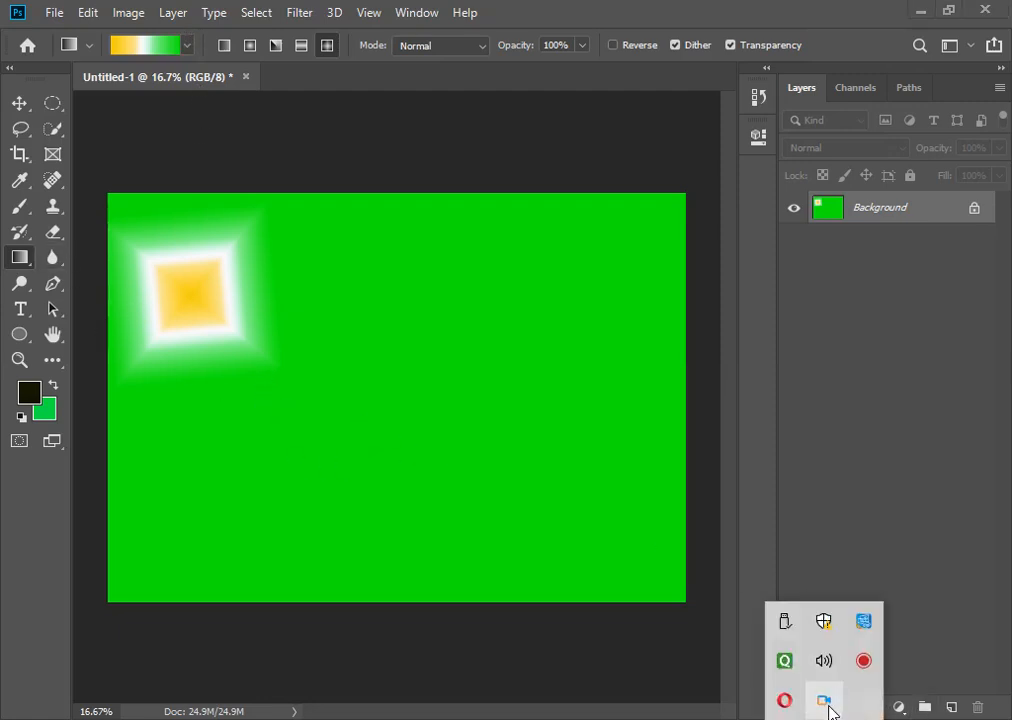